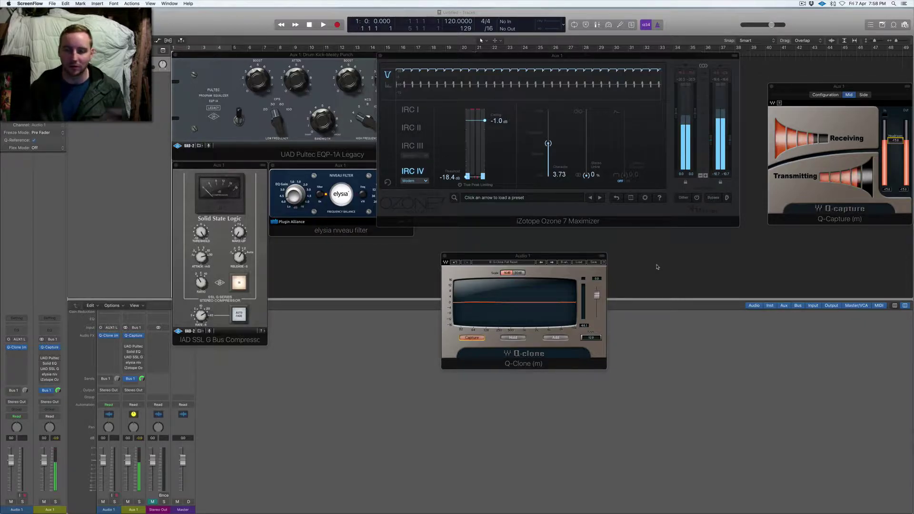
- Rearrange the Ozone 7 Maximizer and Q-Clone windows so the Pultec EQP-1A and Solid EQ windows are uncovered
{"action": "left_click", "coordinate": [528, 255]}
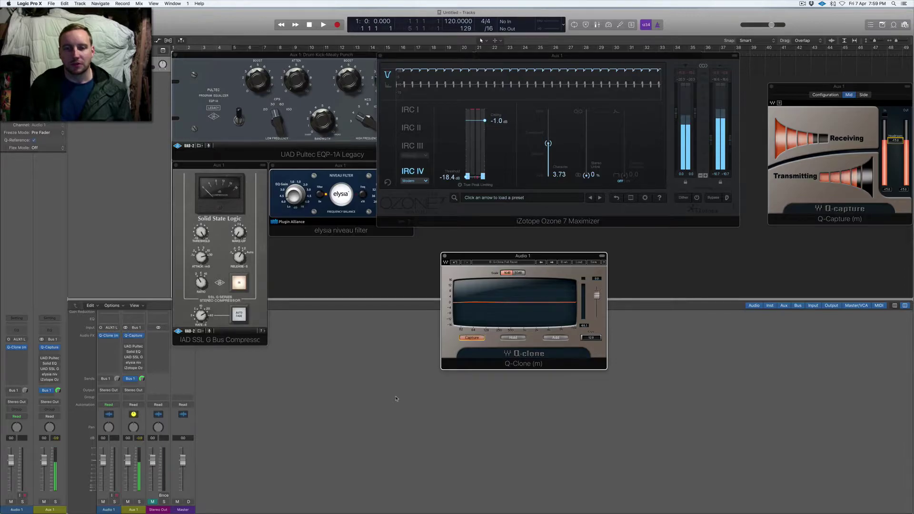
{"action": "mouse_move", "coordinate": [556, 56]}
{"action": "left_mouse_down"}
{"action": "mouse_move", "coordinate": [644, 63]}
{"action": "mouse_move", "coordinate": [652, 55]}
{"action": "mouse_move", "coordinate": [744, 207]}
{"action": "mouse_move", "coordinate": [567, 81]}
{"action": "mouse_move", "coordinate": [563, 56]}
{"action": "left_mouse_up"}
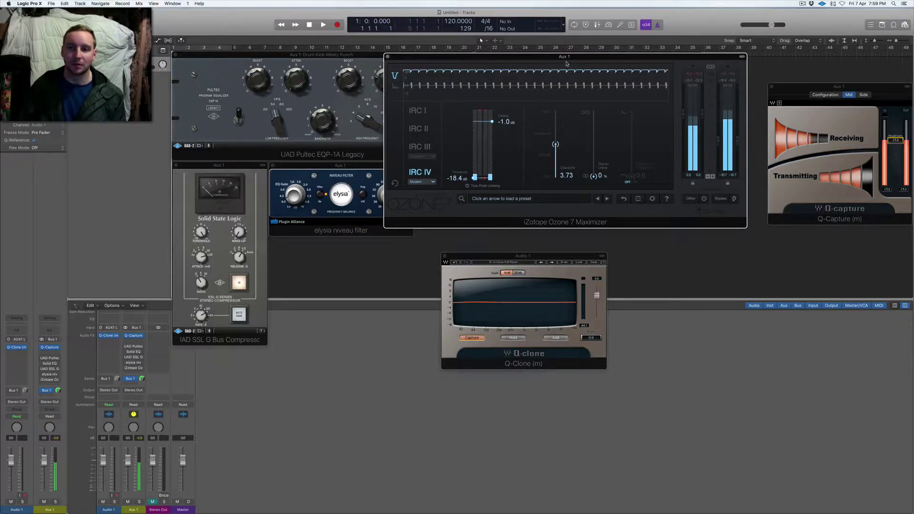
{"action": "left_click_drag", "start_coordinate": [566, 64], "coordinate": [731, 89]}
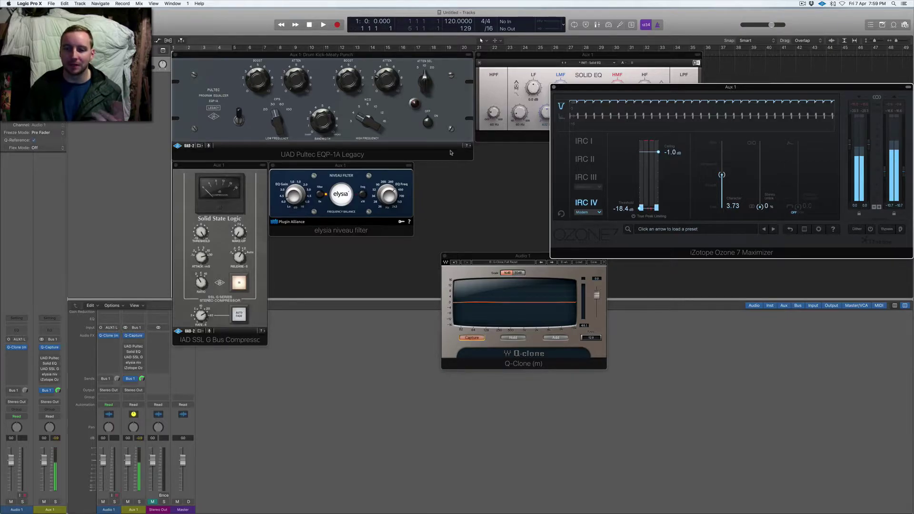
{"action": "mouse_move", "coordinate": [506, 252]}
{"action": "left_mouse_down"}
{"action": "mouse_move", "coordinate": [459, 218]}
{"action": "mouse_move", "coordinate": [446, 253]}
{"action": "left_mouse_up"}
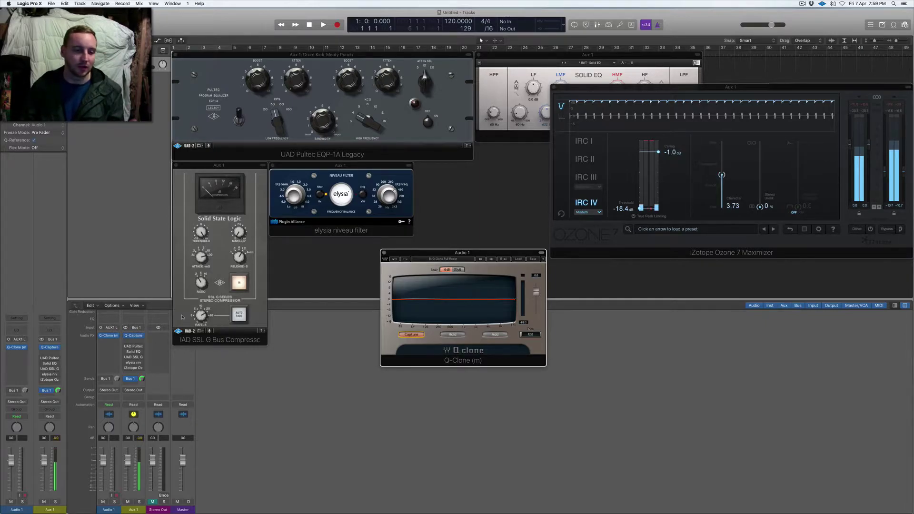
- Set Q-Clone on Audio 1 to Hold, reposition its window below the other plug-ins and bring the Pultec EQP-1A to the front
{"action": "mouse_move", "coordinate": [133, 337]}
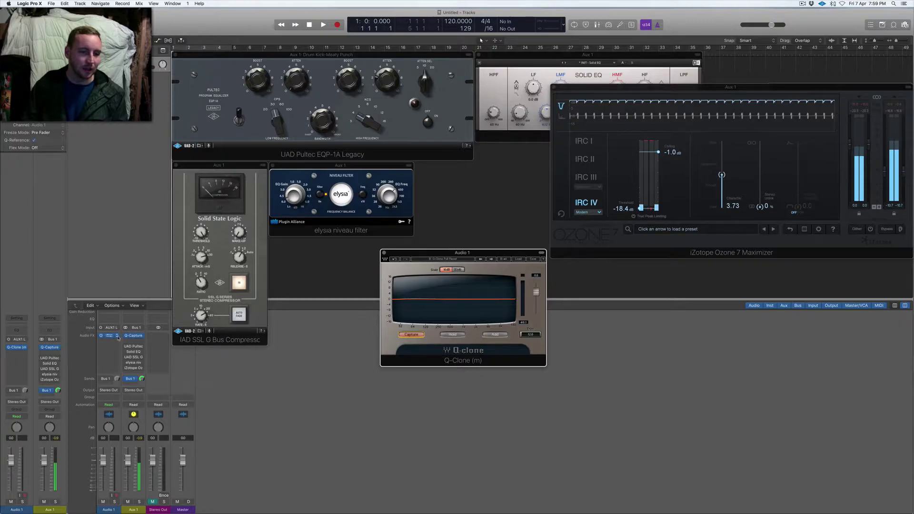
{"action": "left_click", "coordinate": [452, 334]}
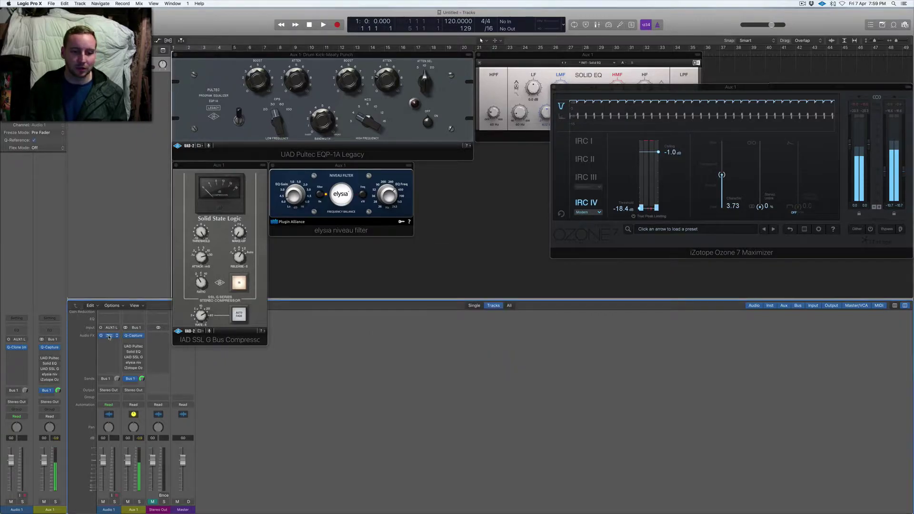
{"action": "left_click_drag", "start_coordinate": [470, 256], "coordinate": [495, 265]}
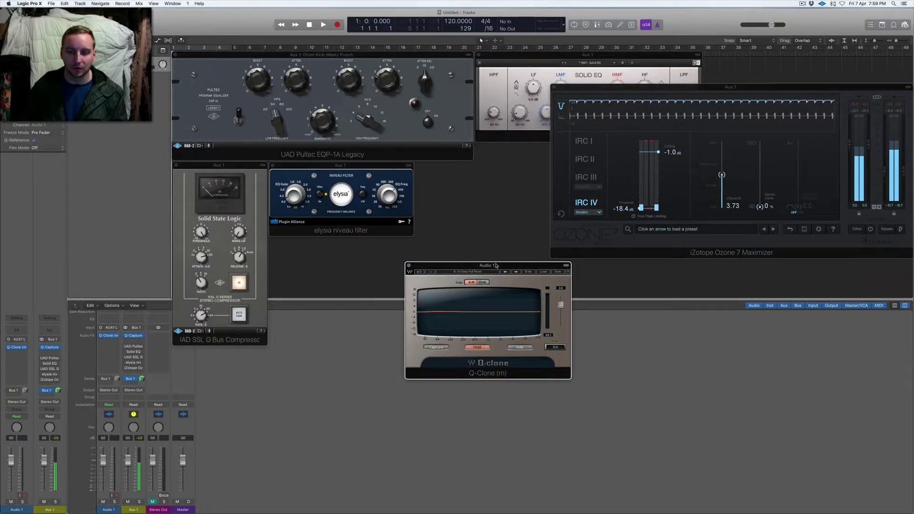
{"action": "mouse_move", "coordinate": [141, 346]}
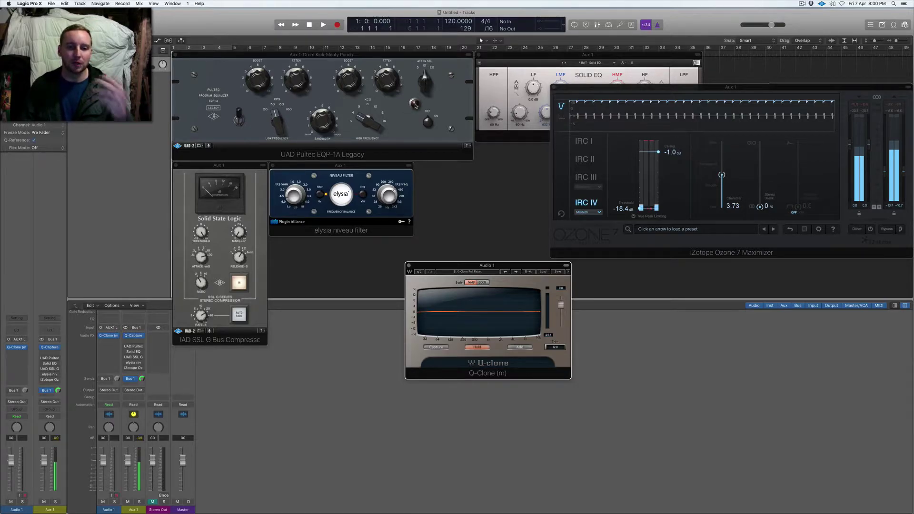
{"action": "left_click", "coordinate": [397, 59]}
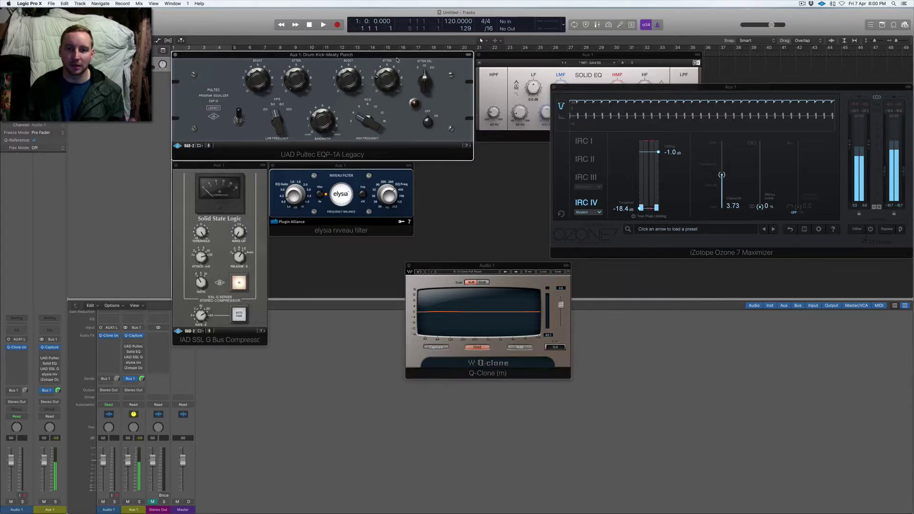
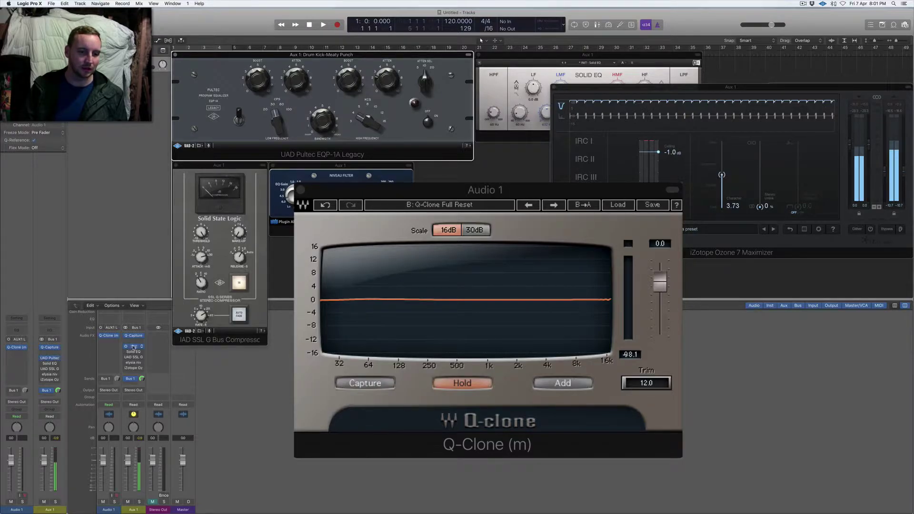
- Activate the UAD Pultec insert on the Aux 1 channel and power on the EQP-1A unit
{"action": "left_click", "coordinate": [133, 347]}
{"action": "left_click", "coordinate": [135, 347]}
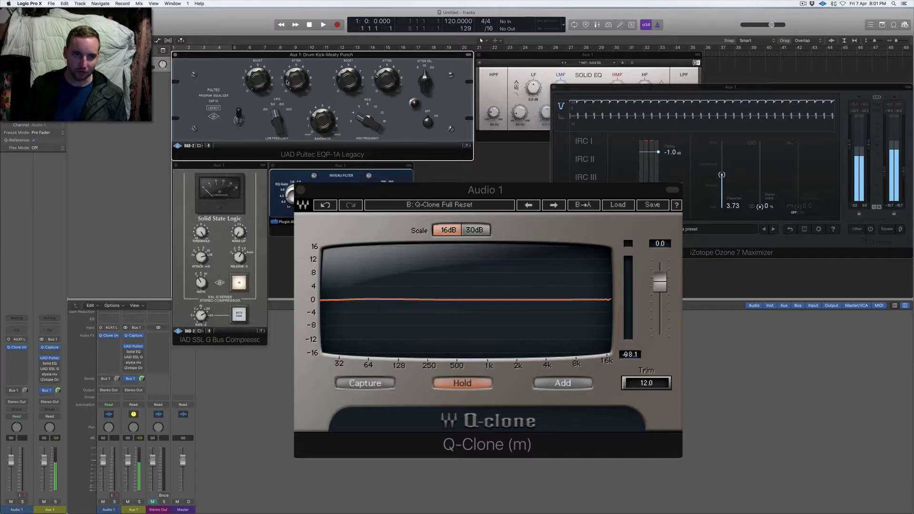
{"action": "left_click_drag", "start_coordinate": [357, 75], "coordinate": [332, 143]}
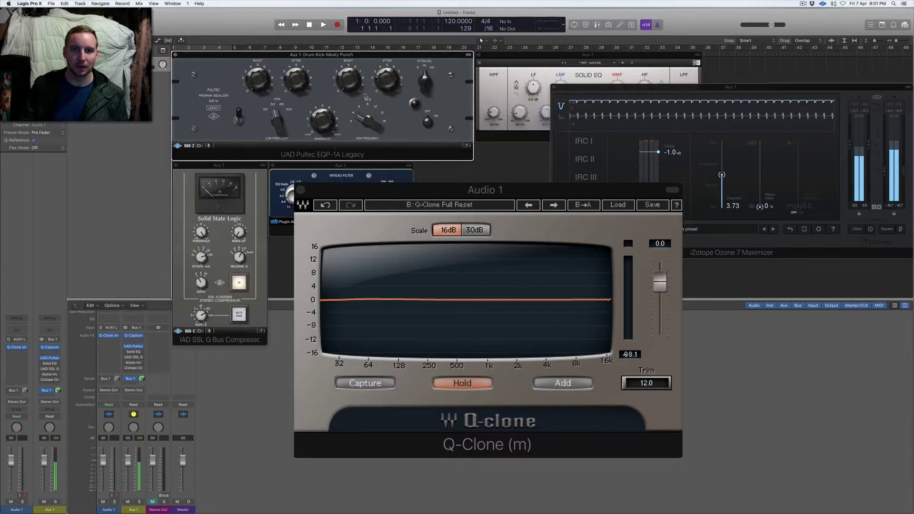
{"action": "left_click", "coordinate": [436, 118]}
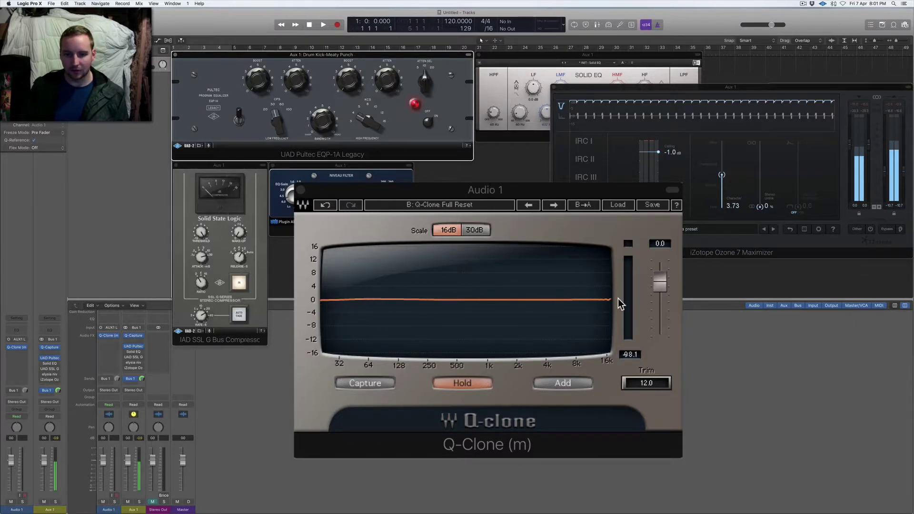
- Set Q-Clone to Capture and compare the response with the Pultec EQP-1A powered off and on, leaving it on
{"action": "left_click", "coordinate": [351, 383]}
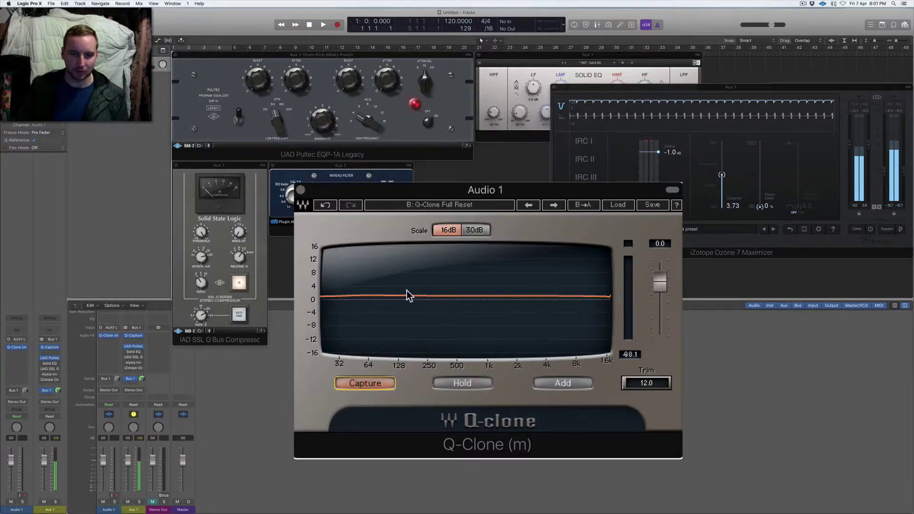
{"action": "left_click", "coordinate": [428, 113]}
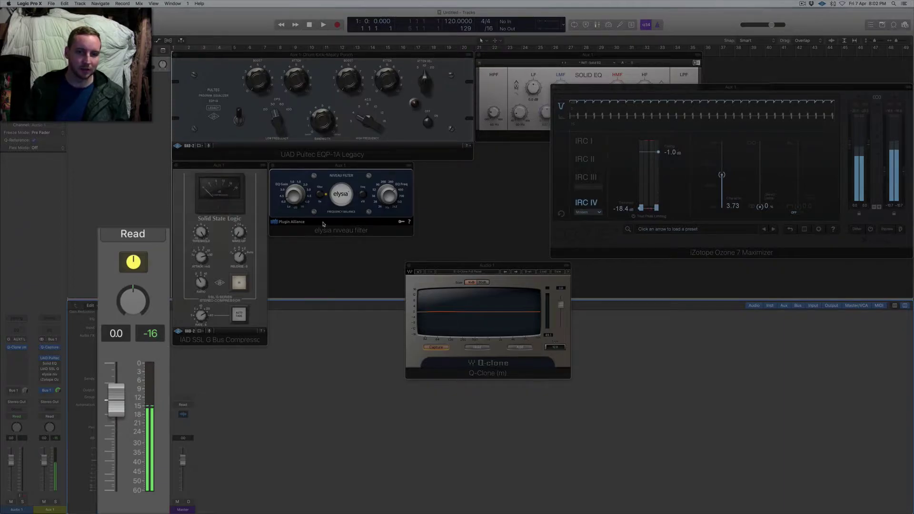
{"action": "left_click", "coordinate": [434, 117]}
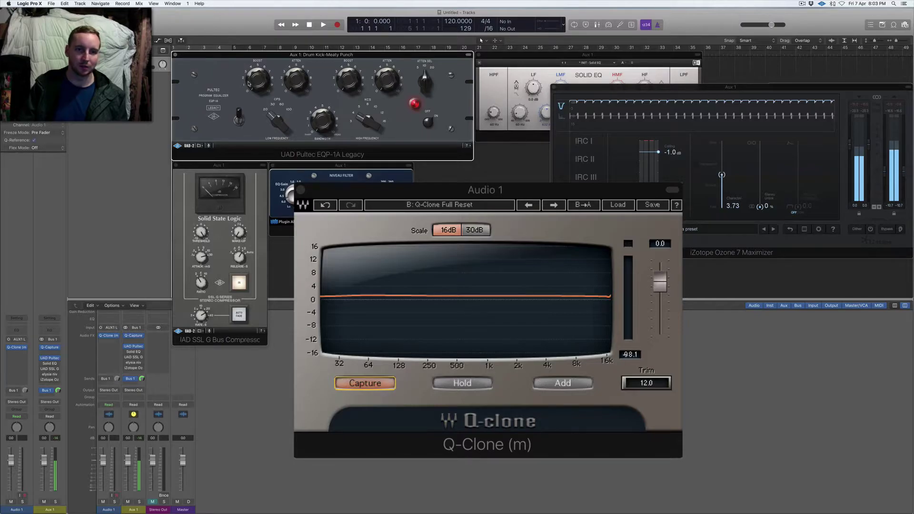
- Raise the Pultec's low-frequency boost and step its low frequency through 30, 60 and 100 CPS, ending at 60
{"action": "mouse_move", "coordinate": [251, 86]}
{"action": "left_mouse_down"}
{"action": "mouse_move", "coordinate": [252, 70]}
{"action": "mouse_move", "coordinate": [263, 82]}
{"action": "left_mouse_up"}
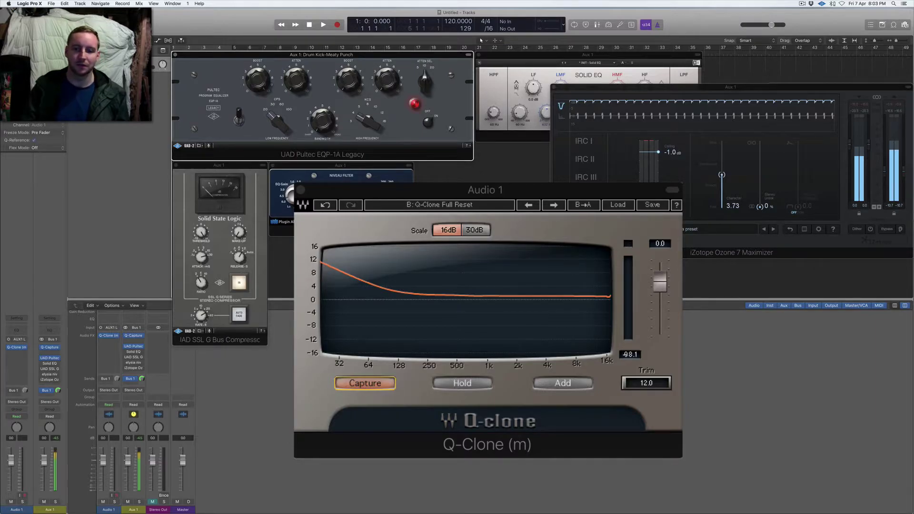
{"action": "left_click", "coordinate": [273, 107]}
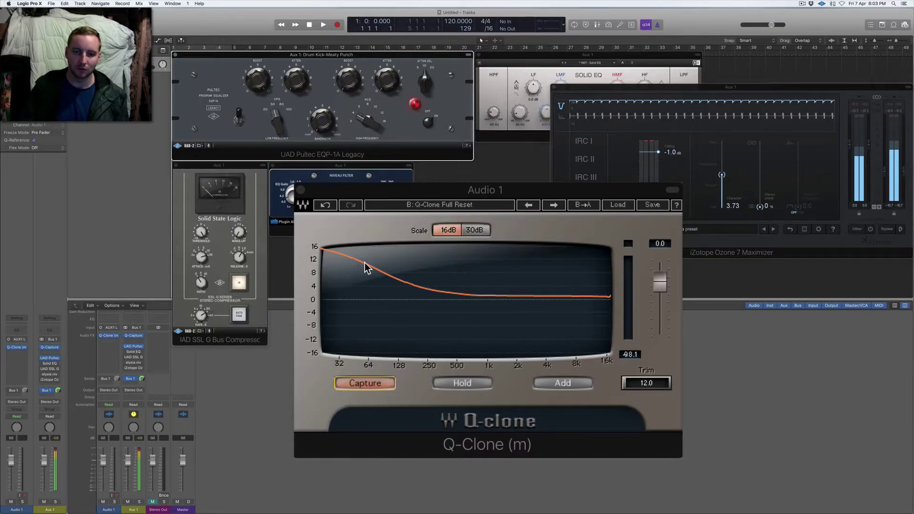
{"action": "left_click", "coordinate": [281, 106]}
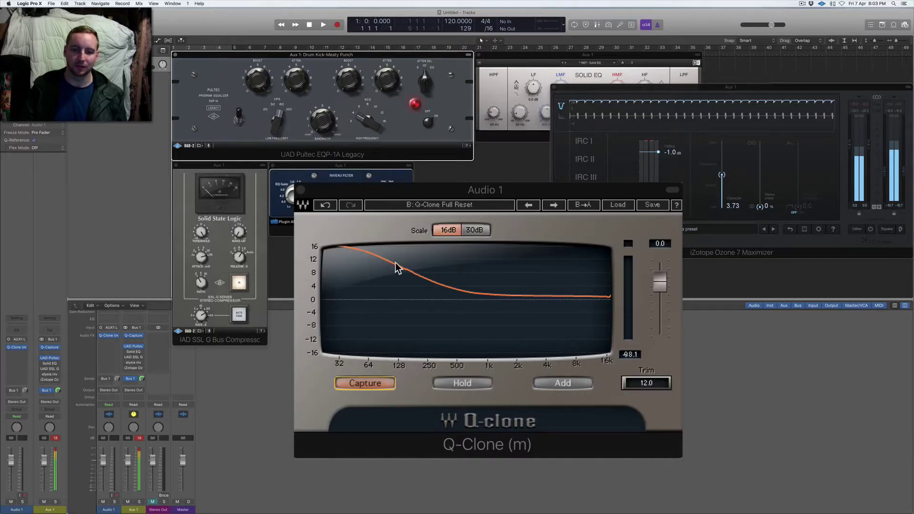
{"action": "left_click", "coordinate": [288, 112]}
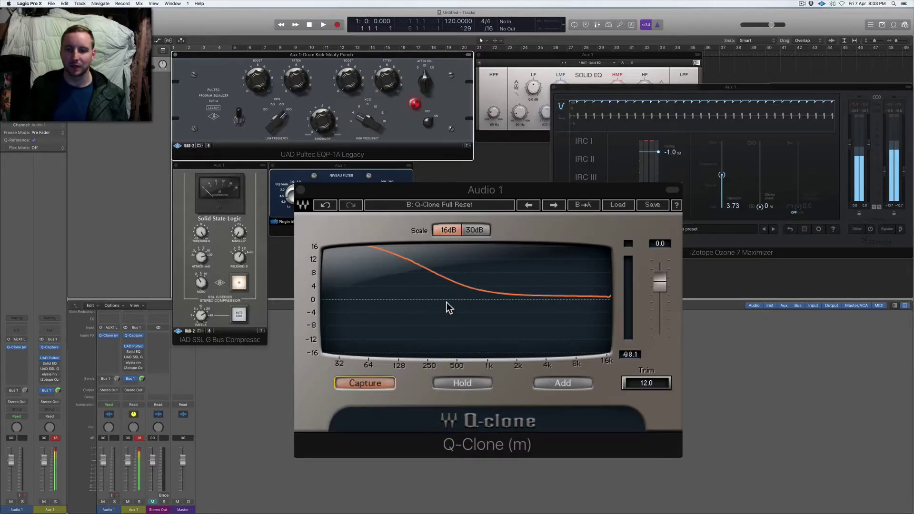
{"action": "left_click", "coordinate": [280, 112]}
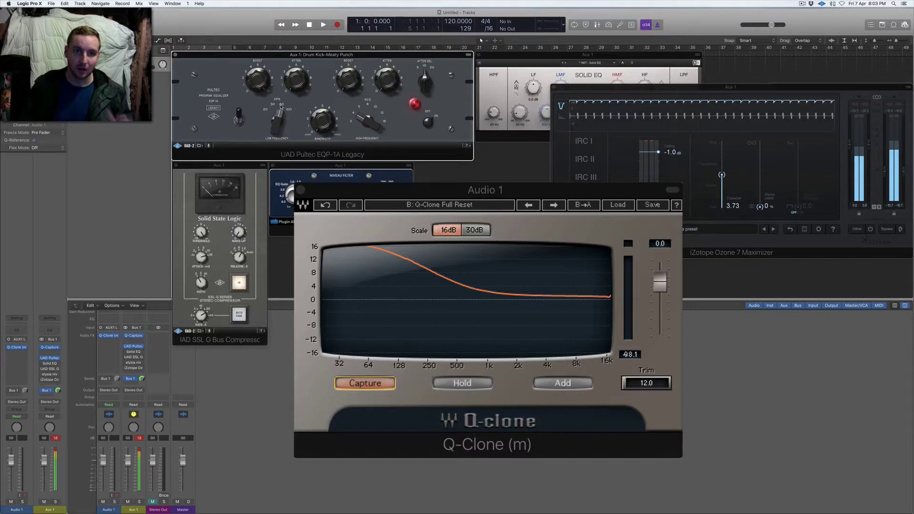
- Lower the Pultec's low-frequency boost until the low shelf of the captured Q-Clone curve is about 5 dB
{"action": "scroll", "coordinate": [256, 76], "scroll_direction": "down", "scroll_amount": 5}
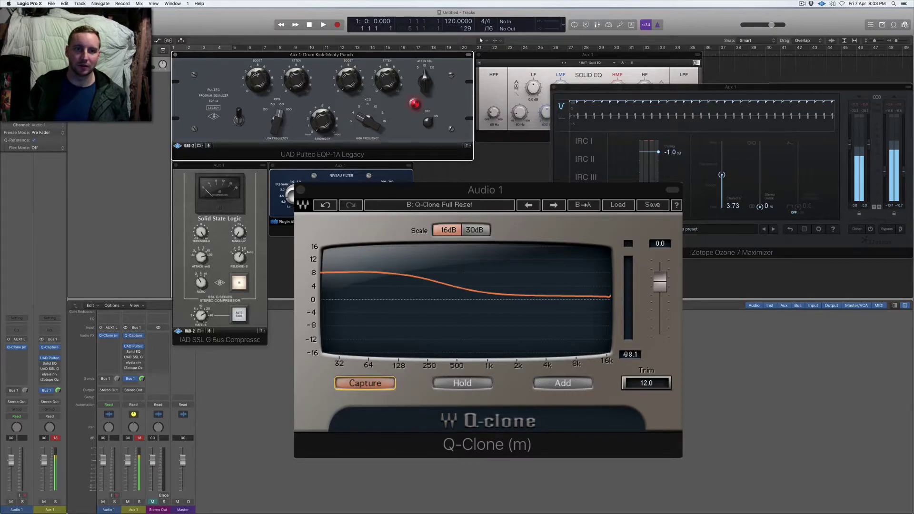
{"action": "scroll", "coordinate": [256, 75], "scroll_direction": "down", "scroll_amount": 1}
{"action": "scroll", "coordinate": [256, 76], "scroll_direction": "down", "scroll_amount": 3}
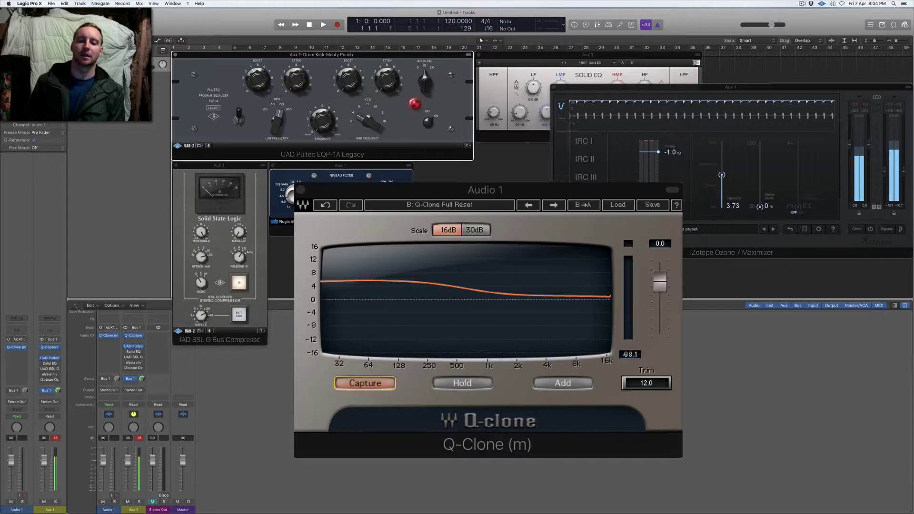
- Close and bypass the Pultec EQP-1A on Aux 1, and open the Solid EQ window in its place
{"action": "left_click", "coordinate": [176, 55]}
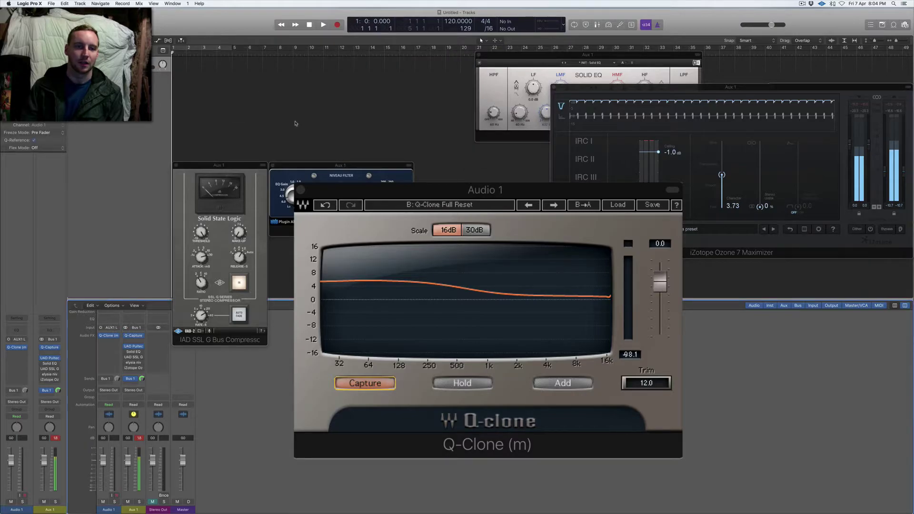
{"action": "left_click", "coordinate": [134, 352]}
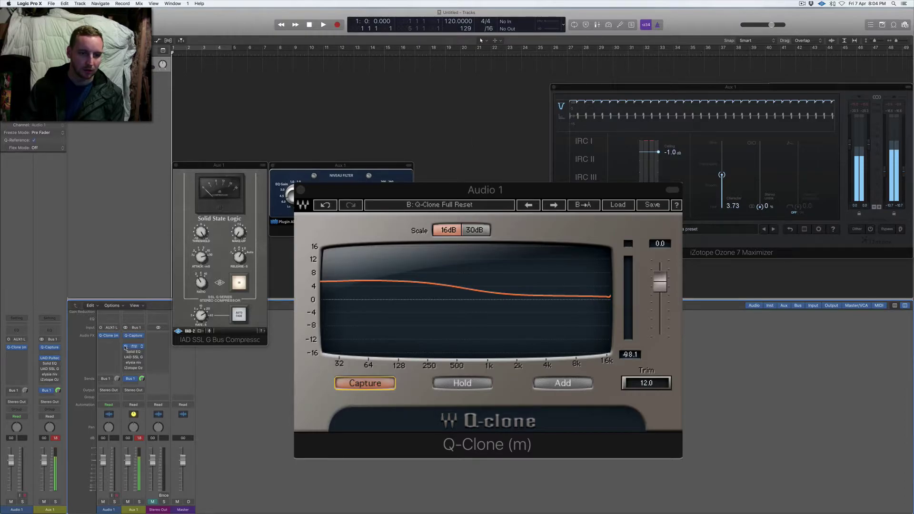
{"action": "left_click", "coordinate": [135, 352]}
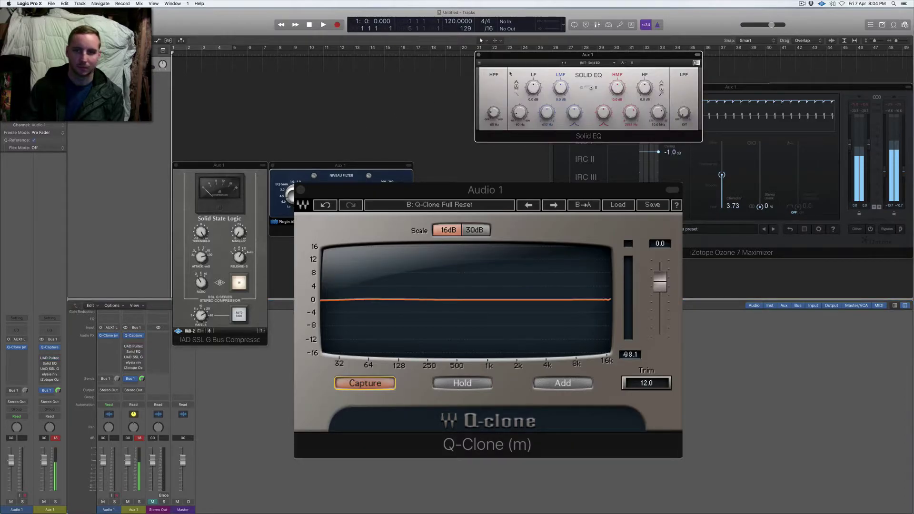
{"action": "left_click_drag", "start_coordinate": [548, 57], "coordinate": [390, 54]}
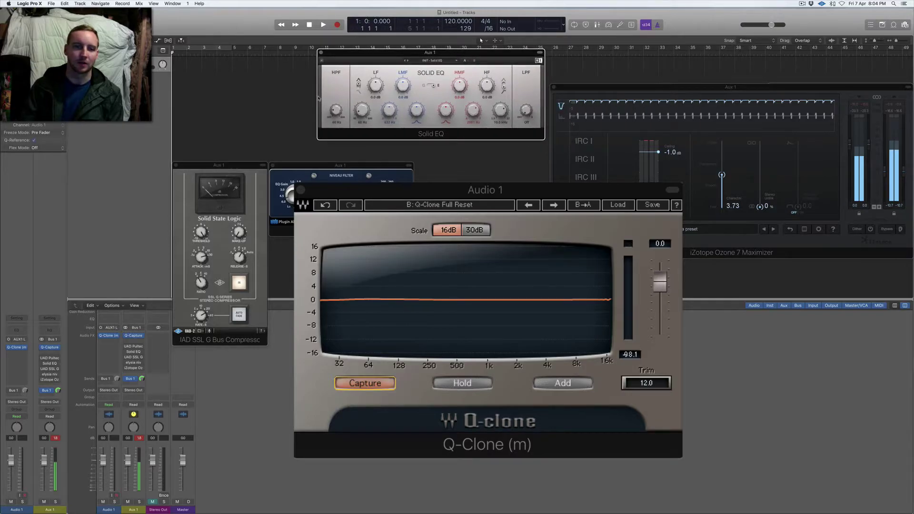
- Activate Solid EQ on Aux 1, clear the channel's peak reading and raise the EQ's high-pass filter frequency
{"action": "left_click", "coordinate": [130, 352]}
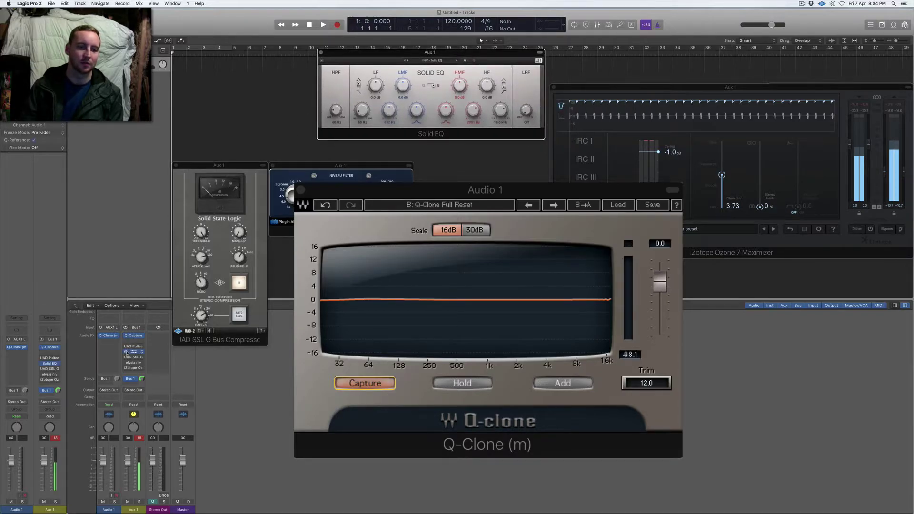
{"action": "left_click", "coordinate": [139, 437]}
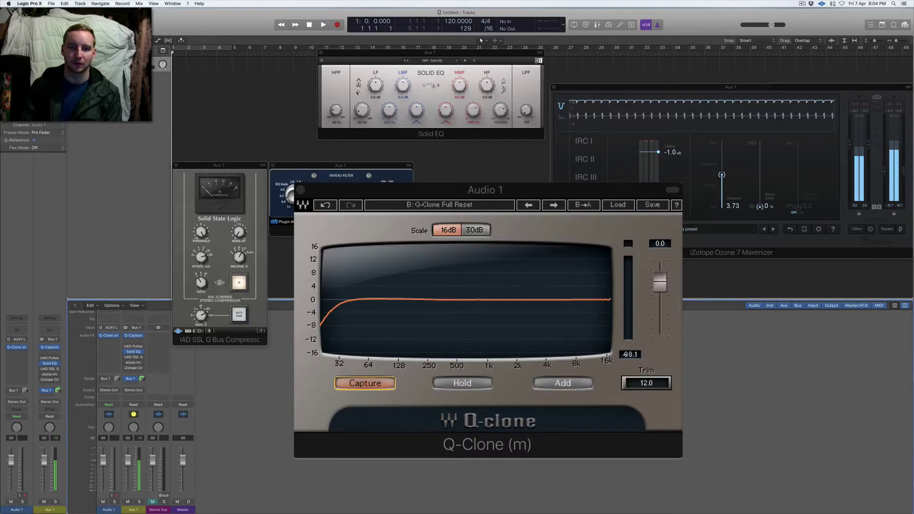
{"action": "mouse_move", "coordinate": [336, 110]}
{"action": "left_mouse_down"}
{"action": "mouse_move", "coordinate": [336, 82]}
{"action": "mouse_move", "coordinate": [336, 96]}
{"action": "left_mouse_up"}
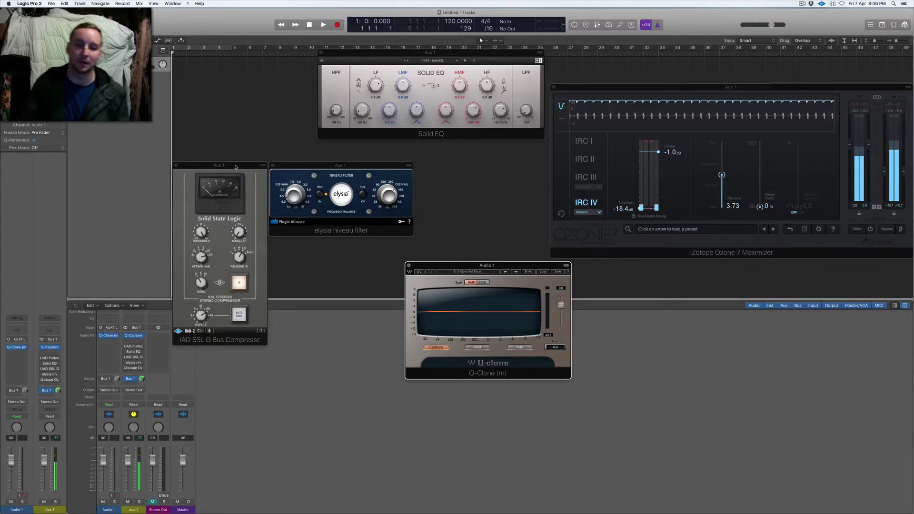
- Move the elysia niveau filter window clear of the SSL compressor and activate the plug-in on Aux 1
{"action": "left_click", "coordinate": [312, 169]}
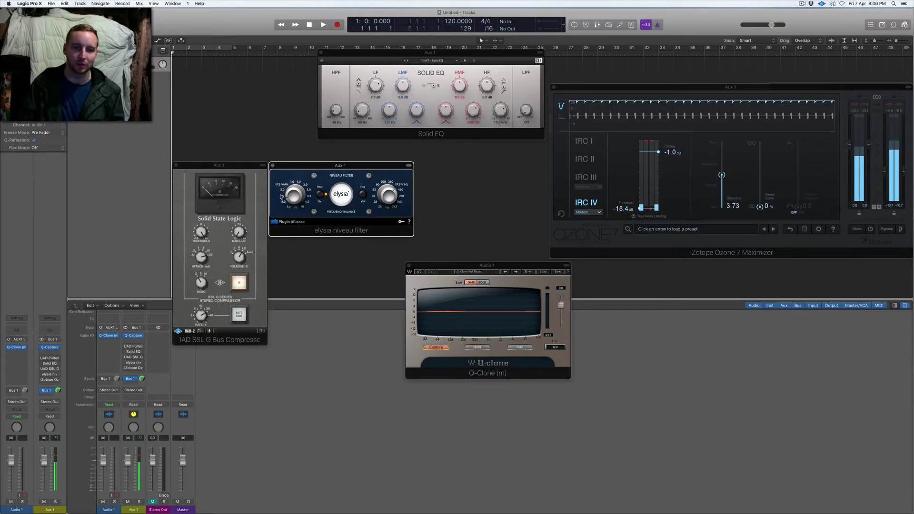
{"action": "left_click_drag", "start_coordinate": [348, 167], "coordinate": [402, 168]}
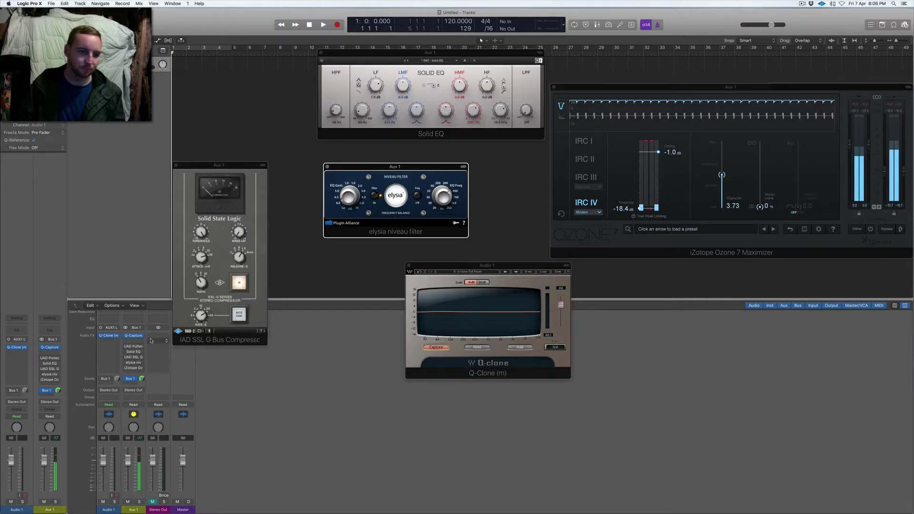
{"action": "left_click", "coordinate": [126, 362]}
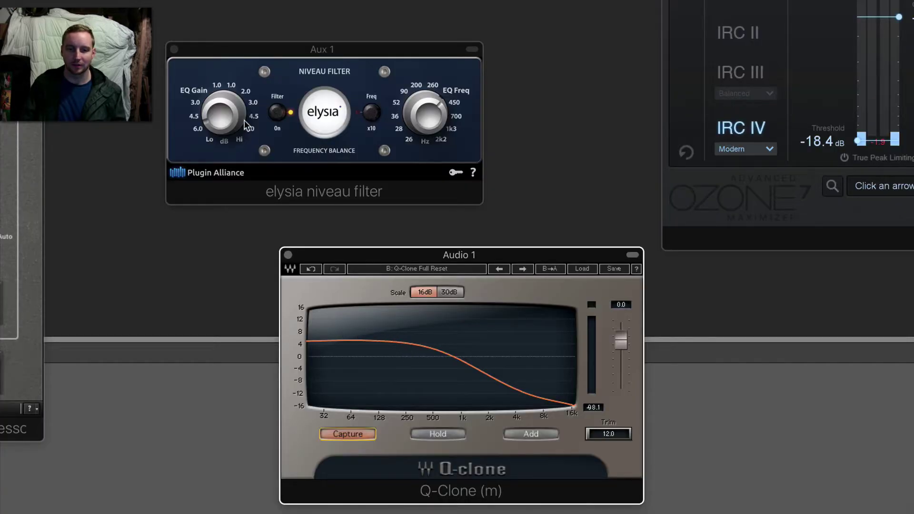
- Sweep the elysia niveau filter's EQ Gain up to the Hi end and back down to the Lo end
{"action": "mouse_move", "coordinate": [217, 123]}
{"action": "left_mouse_down"}
{"action": "mouse_move", "coordinate": [212, 84]}
{"action": "mouse_move", "coordinate": [234, 110]}
{"action": "mouse_move", "coordinate": [221, 36]}
{"action": "left_mouse_up"}
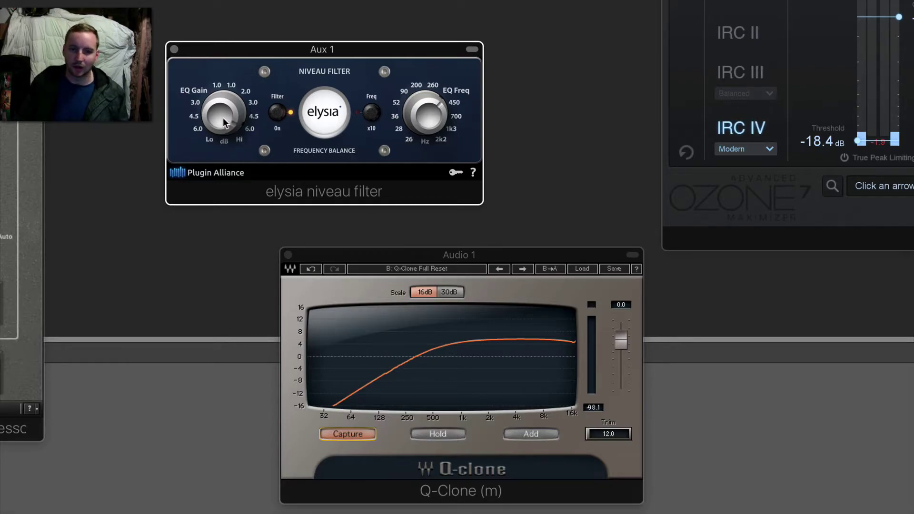
{"action": "left_click_drag", "start_coordinate": [212, 107], "coordinate": [212, 210]}
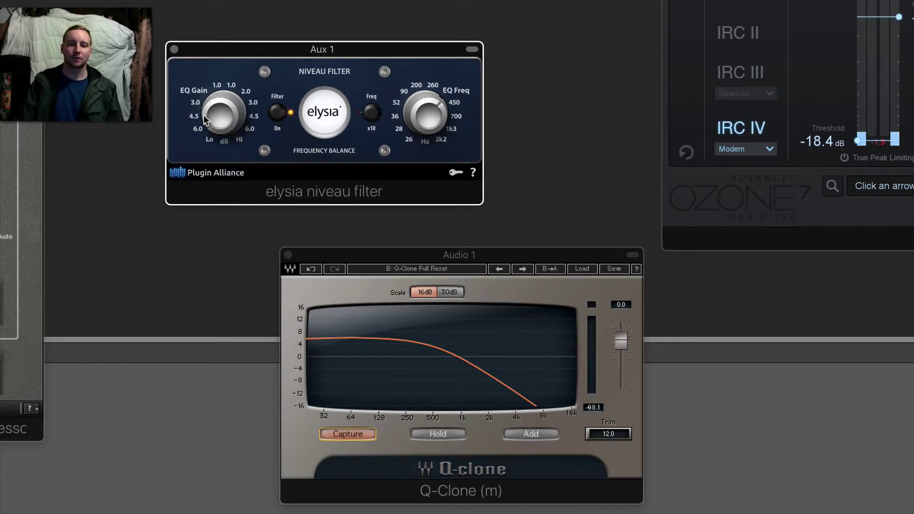
- Return the elysia niveau filter's EQ Gain to its flat centre position and close the plug-in window
{"action": "left_click_drag", "start_coordinate": [204, 115], "coordinate": [206, 89]}
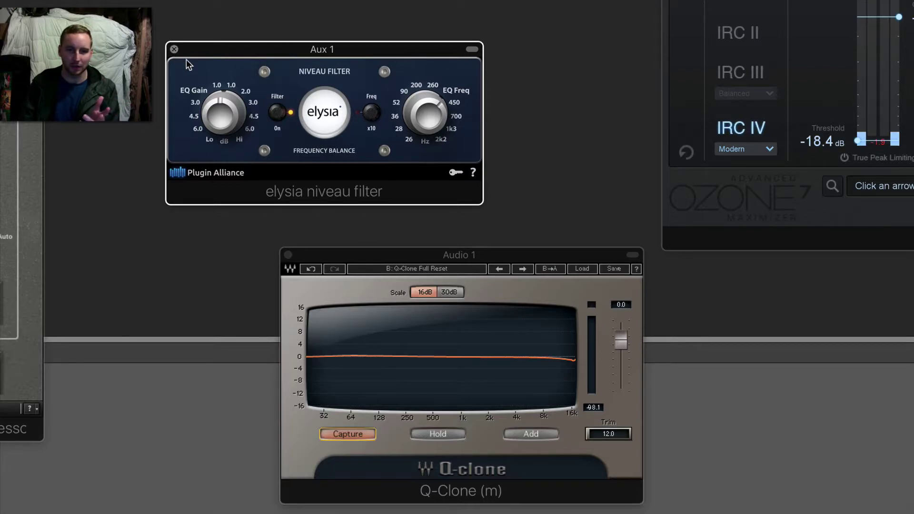
{"action": "left_click", "coordinate": [174, 50]}
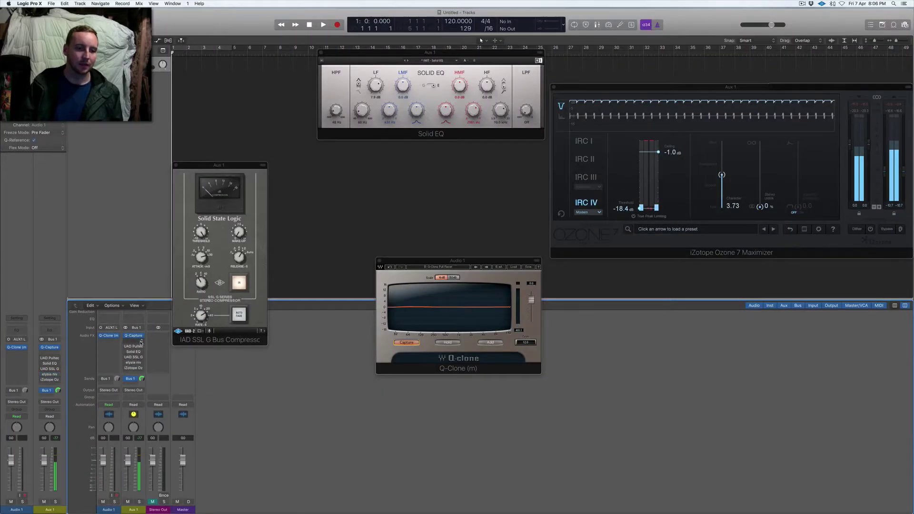
- Insert the UAD elysia alpha master directly after Q-Capture on Aux 1, centre its window above Q-Clone and hide the window's header
{"action": "left_click", "coordinate": [149, 344]}
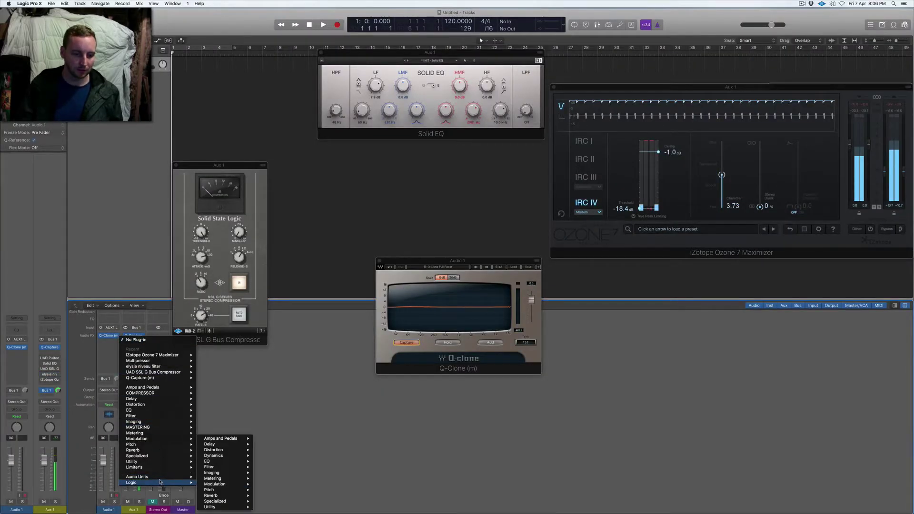
{"action": "mouse_move", "coordinate": [221, 479]}
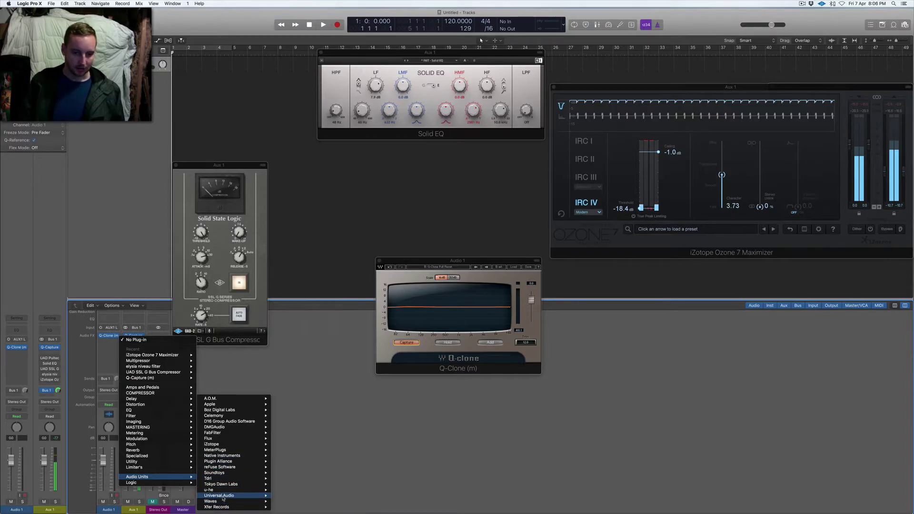
{"action": "mouse_move", "coordinate": [219, 495]}
{"action": "mouse_move", "coordinate": [303, 286]}
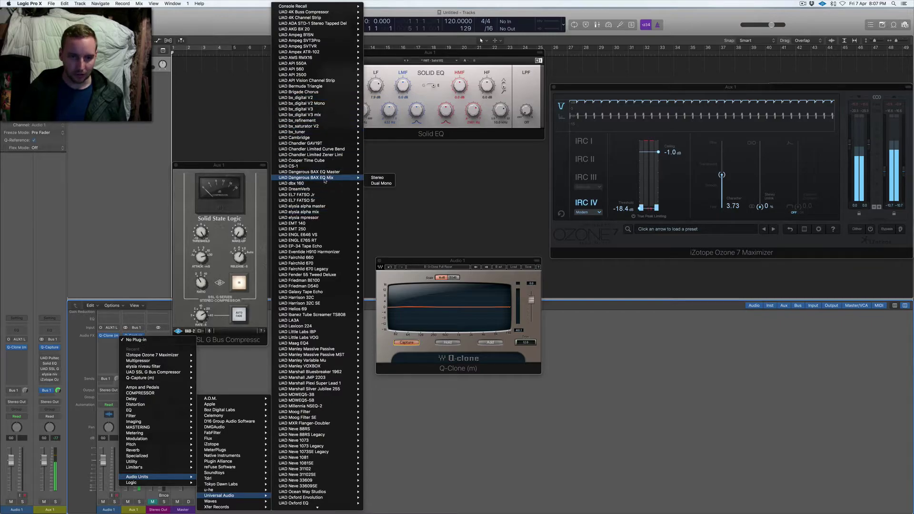
{"action": "left_click", "coordinate": [402, 204]}
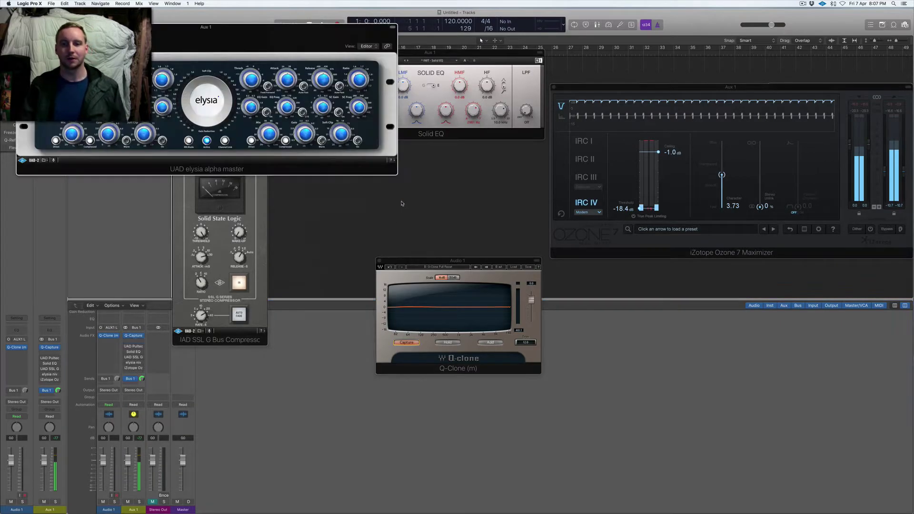
{"action": "left_click_drag", "start_coordinate": [246, 32], "coordinate": [487, 94]}
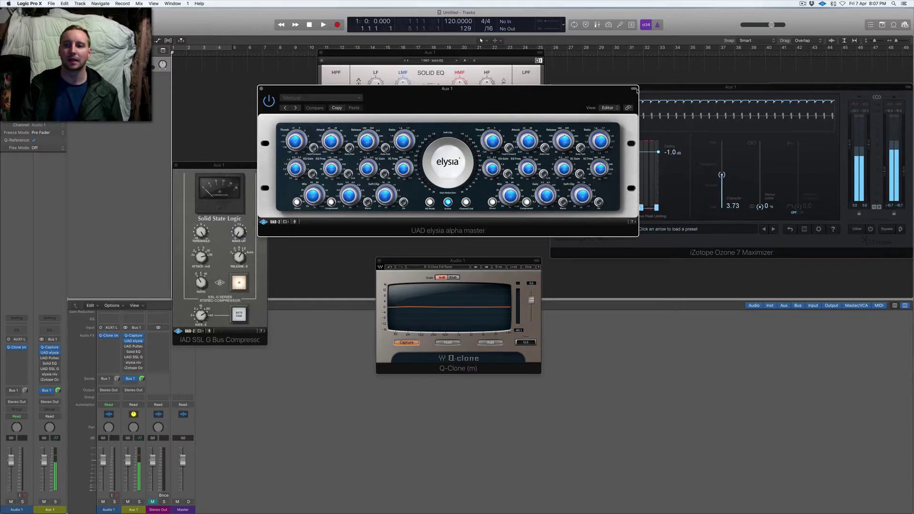
{"action": "left_click", "coordinate": [633, 88]}
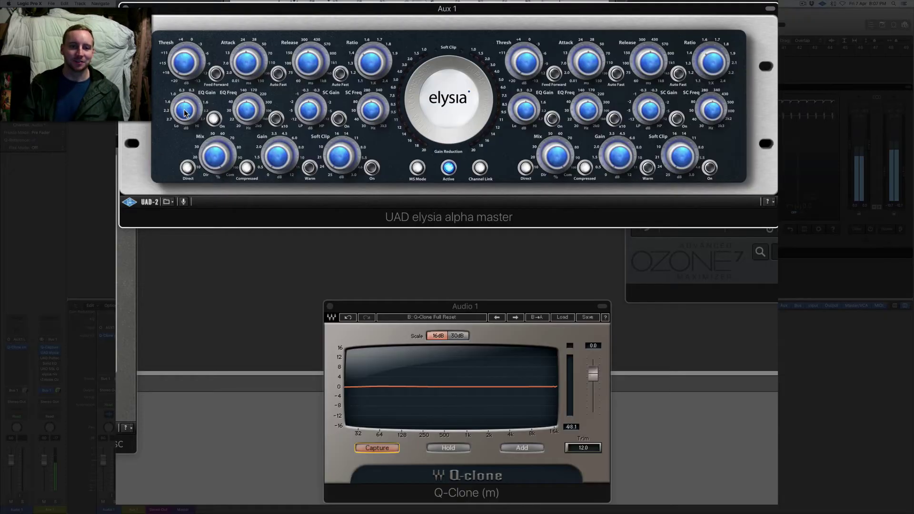
- Turn down the alpha master's first-channel EQ Gain to tilt the response, reset it to flat and switch the EQ off
{"action": "left_click", "coordinate": [295, 149]}
{"action": "left_click_drag", "start_coordinate": [182, 112], "coordinate": [181, 135]}
{"action": "left_click", "coordinate": [185, 106], "text": "alt"}
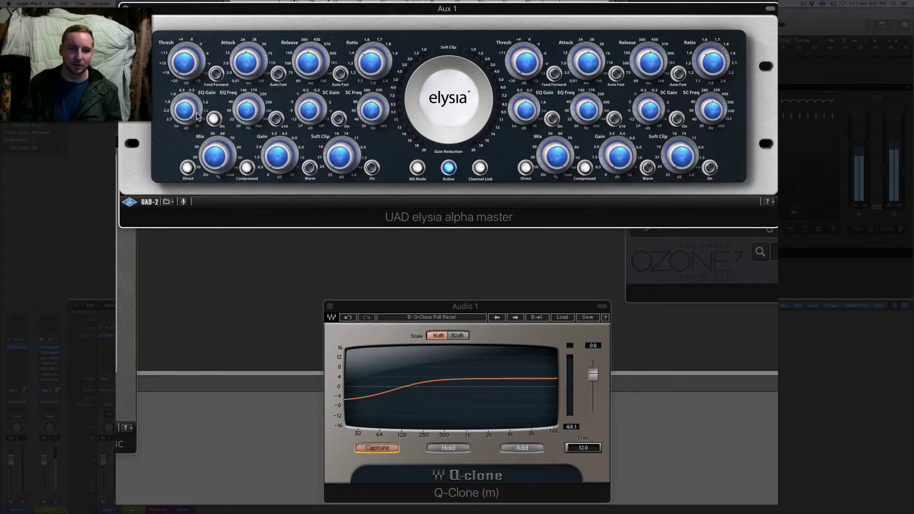
{"action": "left_click_drag", "start_coordinate": [183, 110], "coordinate": [182, 108]}
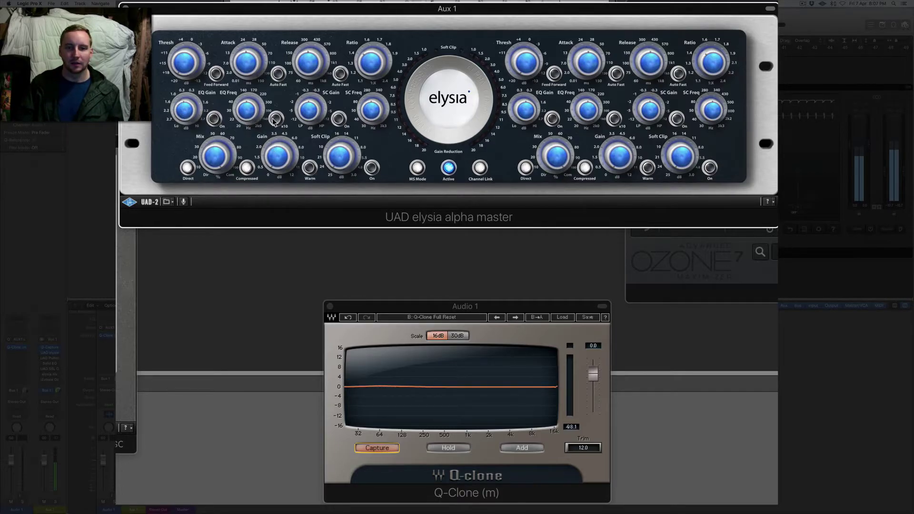
- Toggle Warm on the alpha master's first channel to compare its response, leaving it engaged, and vary EQ Gain with the EQ switched on
{"action": "left_click", "coordinate": [310, 168]}
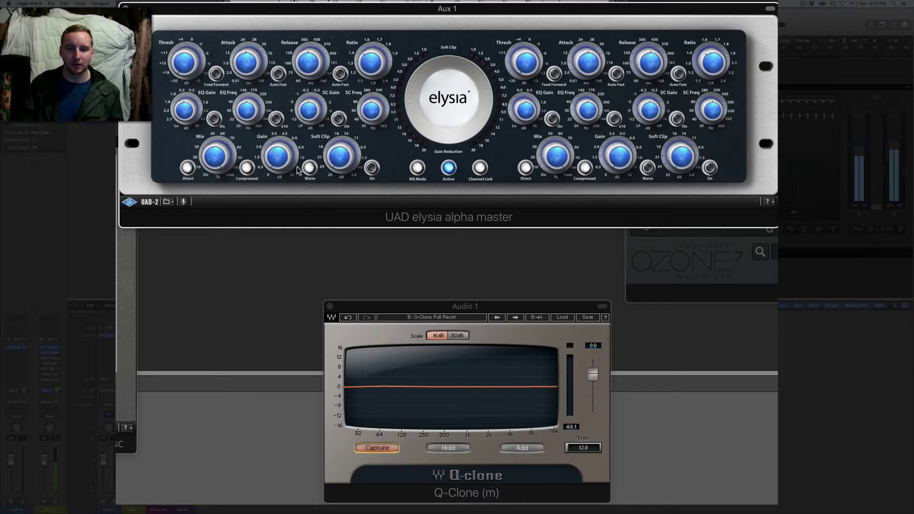
{"action": "left_click", "coordinate": [309, 168]}
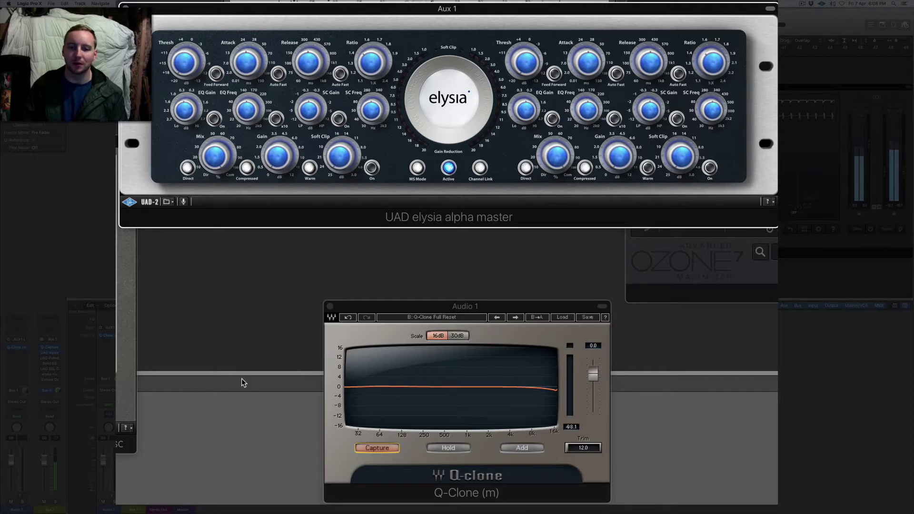
{"action": "left_click", "coordinate": [310, 168]}
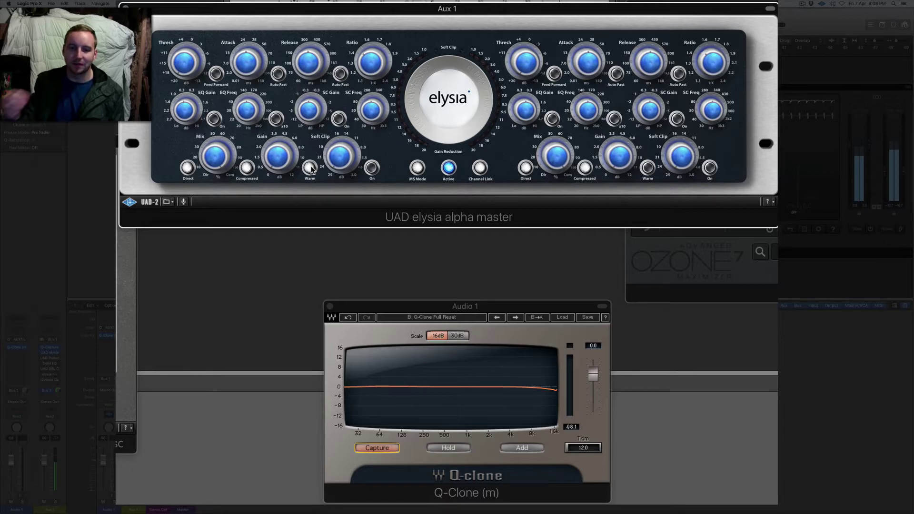
{"action": "left_click", "coordinate": [215, 118]}
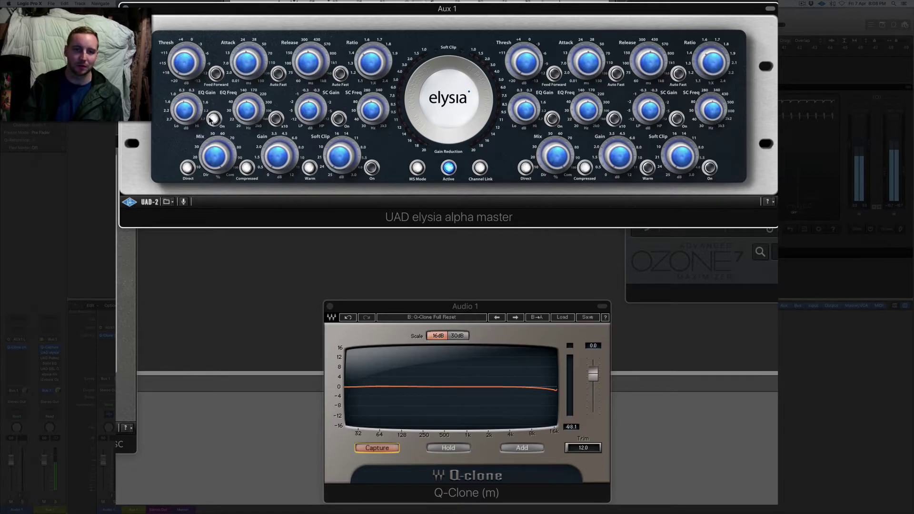
{"action": "left_click_drag", "start_coordinate": [180, 112], "coordinate": [200, 85]}
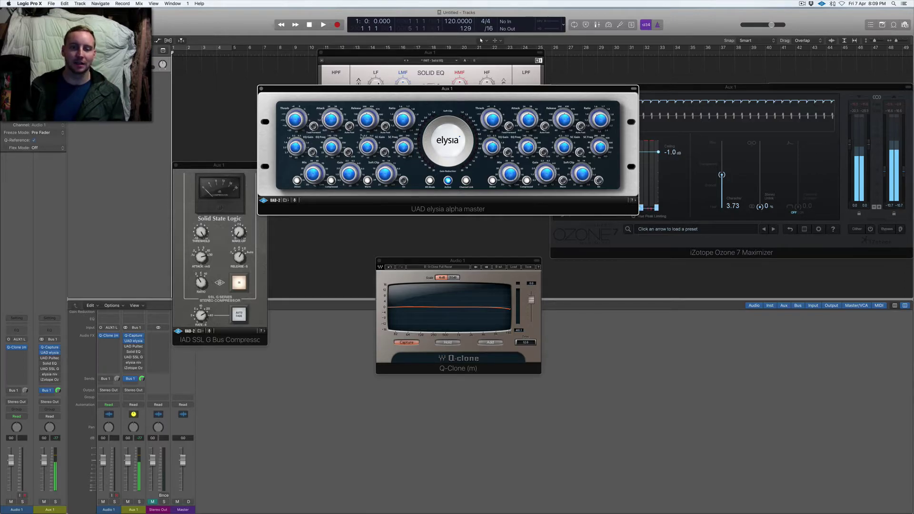
- Move the SSL compressor window beside the alpha master and adjust the alpha master's first Thresh knob until gain reduction occurs
{"action": "left_click_drag", "start_coordinate": [231, 168], "coordinate": [219, 90]}
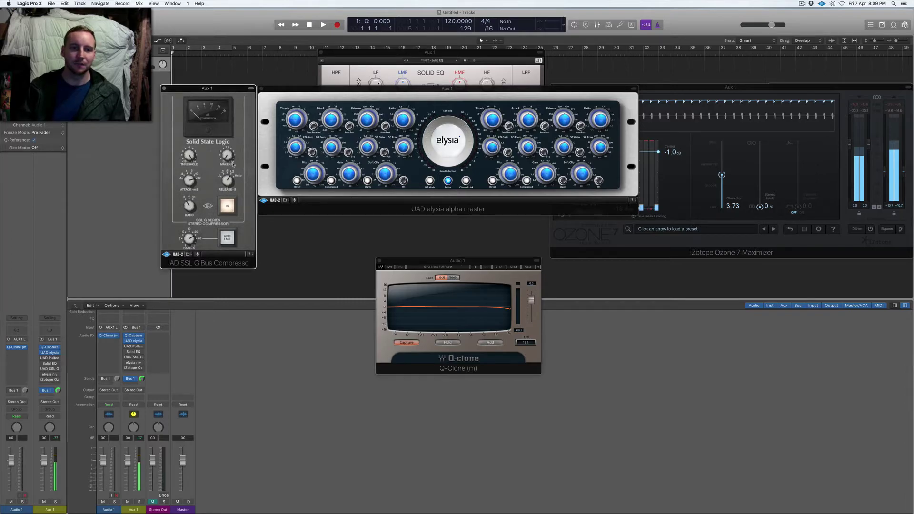
{"action": "left_click", "coordinate": [379, 89]}
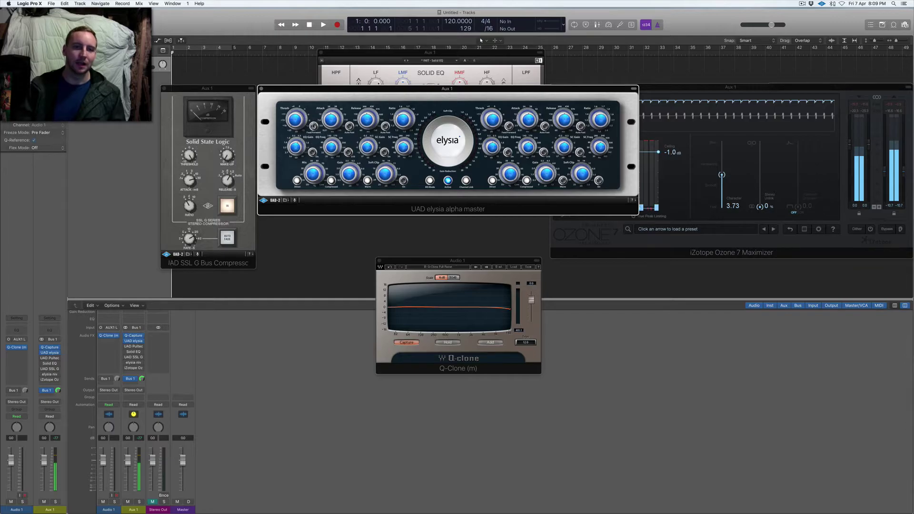
{"action": "mouse_move", "coordinate": [289, 121]}
{"action": "left_click_drag", "start_coordinate": [289, 121], "coordinate": [306, 134]}
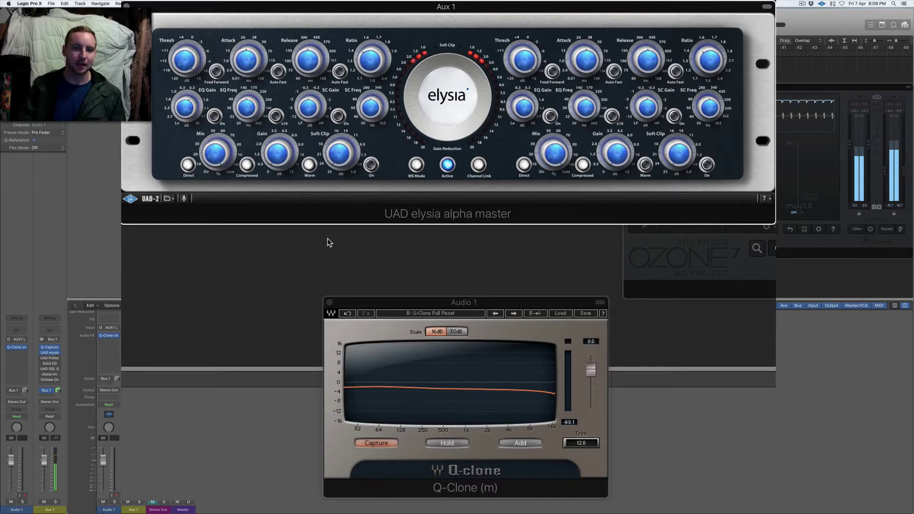
- Vary the alpha master's first-channel Attack and Release to compare their effect on the captured curve
{"action": "left_click", "coordinate": [247, 50]}
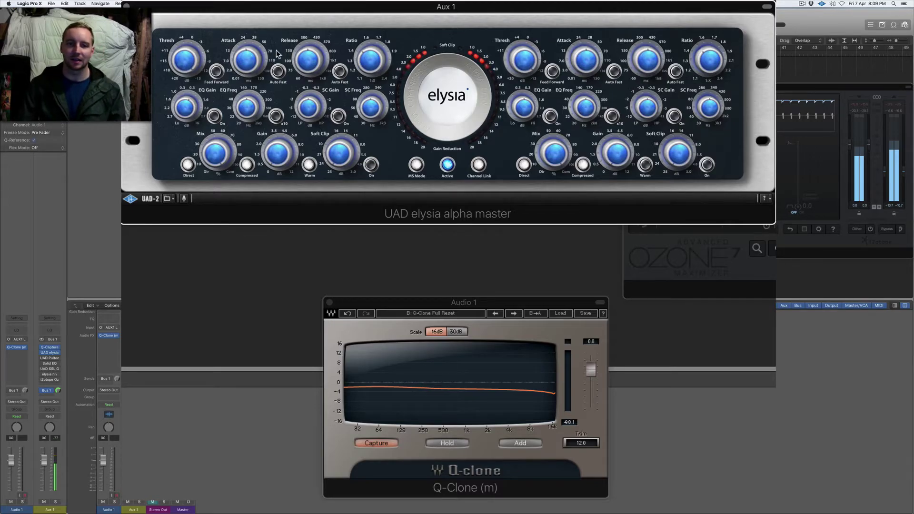
{"action": "left_click", "coordinate": [306, 49]}
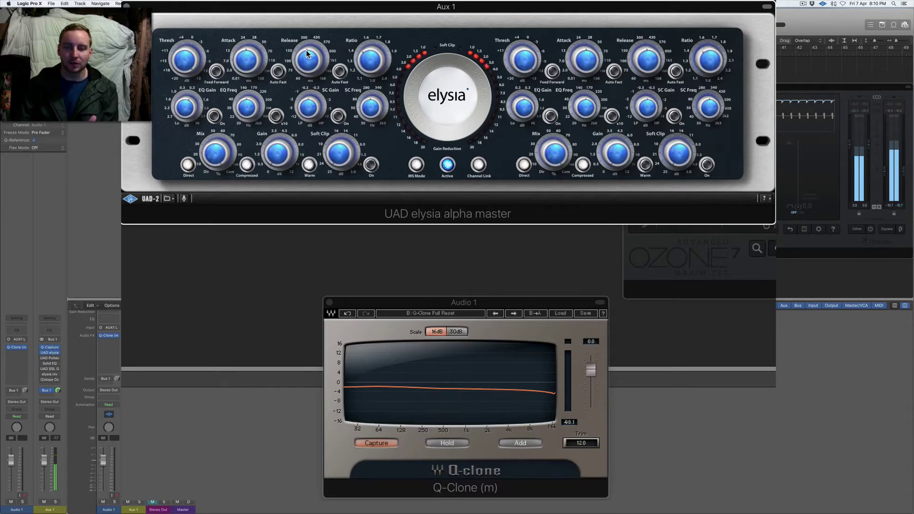
{"action": "mouse_move", "coordinate": [306, 50]}
{"action": "left_mouse_down"}
{"action": "mouse_move", "coordinate": [299, 84]}
{"action": "mouse_move", "coordinate": [303, 53]}
{"action": "mouse_move", "coordinate": [331, 54]}
{"action": "mouse_move", "coordinate": [315, 106]}
{"action": "left_mouse_up"}
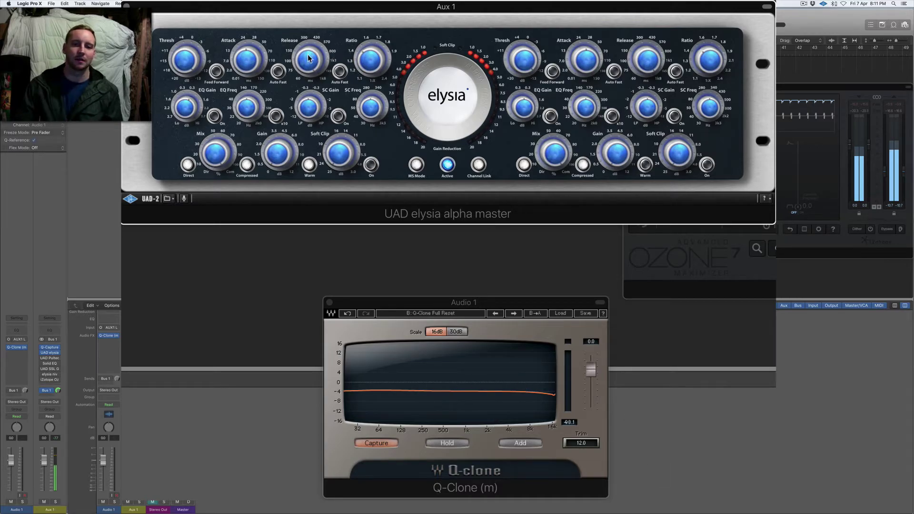
{"action": "left_click_drag", "start_coordinate": [305, 59], "coordinate": [301, 85]}
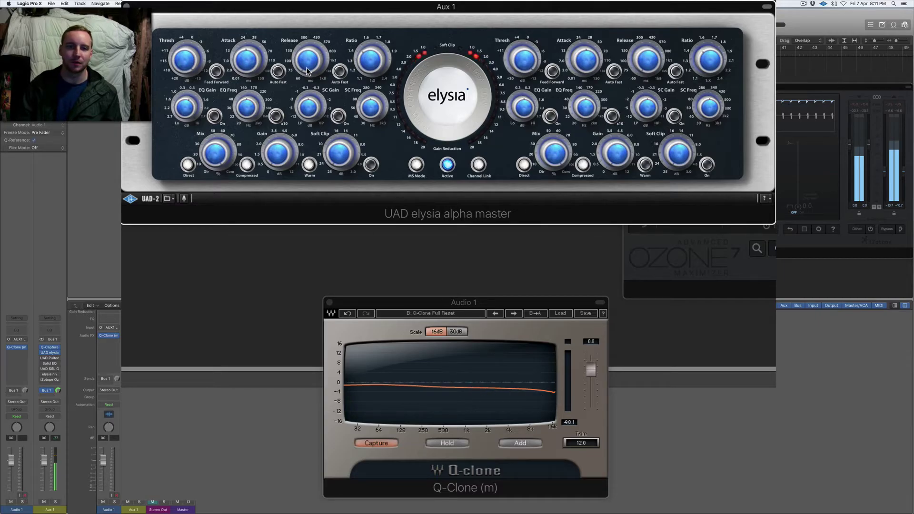
- Adjust the alpha master's first-channel Ratio, Attack and Release while checking the Q-Clone response
{"action": "mouse_move", "coordinate": [334, 60]}
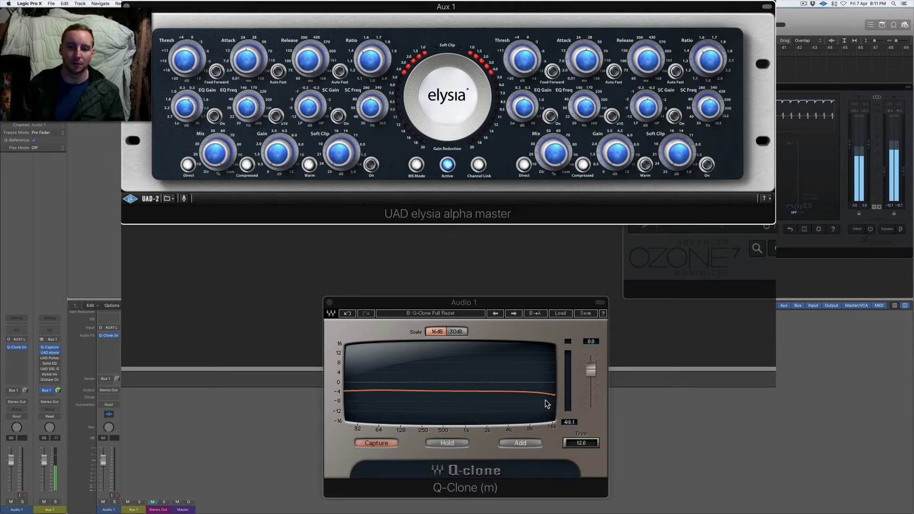
{"action": "left_click_drag", "start_coordinate": [366, 54], "coordinate": [382, 66]}
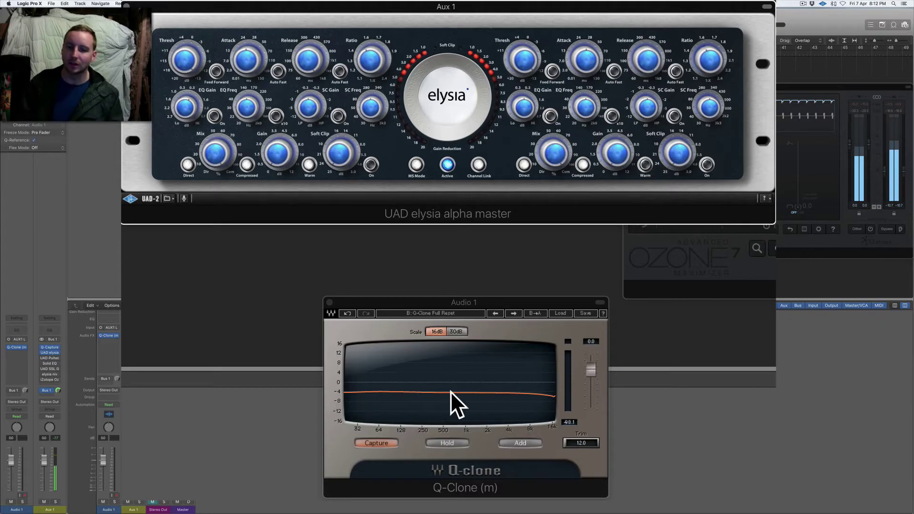
{"action": "mouse_move", "coordinate": [241, 49]}
{"action": "left_mouse_down"}
{"action": "mouse_move", "coordinate": [235, 104]}
{"action": "mouse_move", "coordinate": [243, 49]}
{"action": "mouse_move", "coordinate": [257, 59]}
{"action": "mouse_move", "coordinate": [256, 91]}
{"action": "left_mouse_up"}
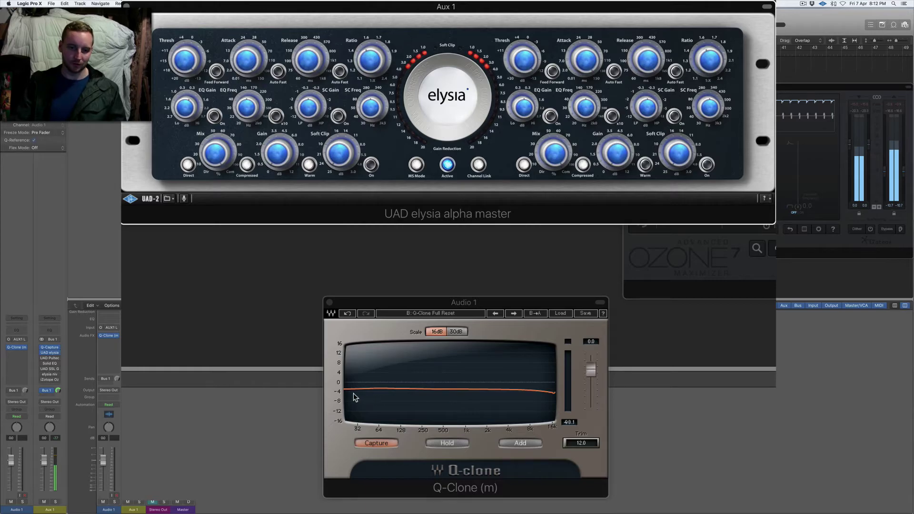
{"action": "mouse_move", "coordinate": [308, 68]}
{"action": "left_mouse_down"}
{"action": "mouse_move", "coordinate": [303, 45]}
{"action": "mouse_move", "coordinate": [292, 103]}
{"action": "left_mouse_up"}
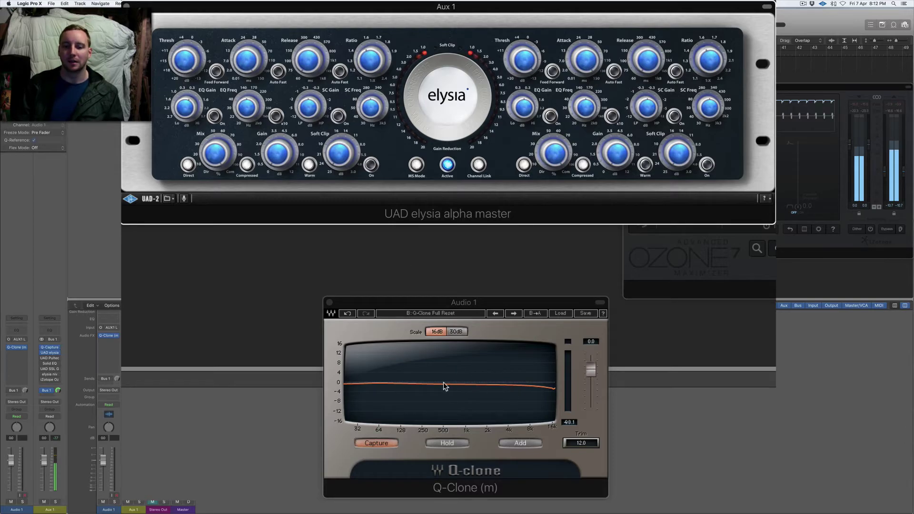
{"action": "mouse_move", "coordinate": [253, 67]}
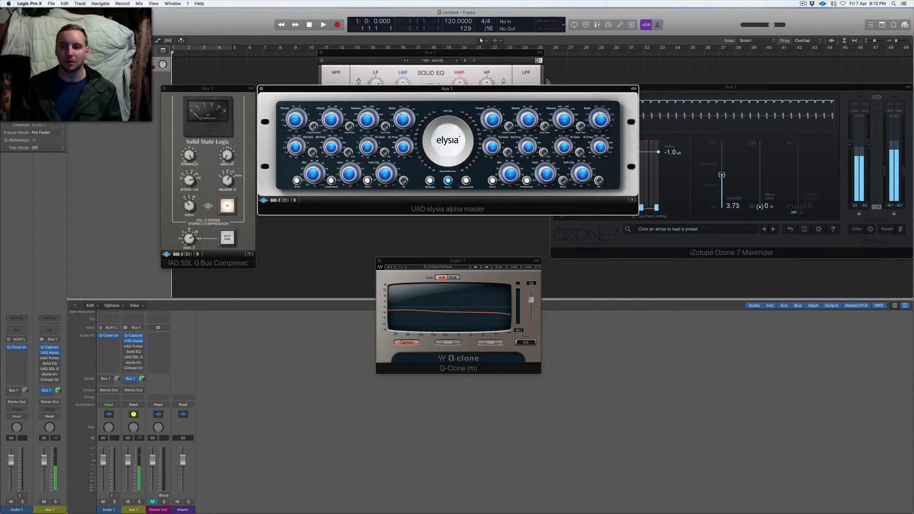
- Close the alpha master and move the iZotope Ozone 7 Maximizer above Q-Clone, bringing the uncovered Q-Capture window to the front
{"action": "left_click", "coordinate": [261, 89]}
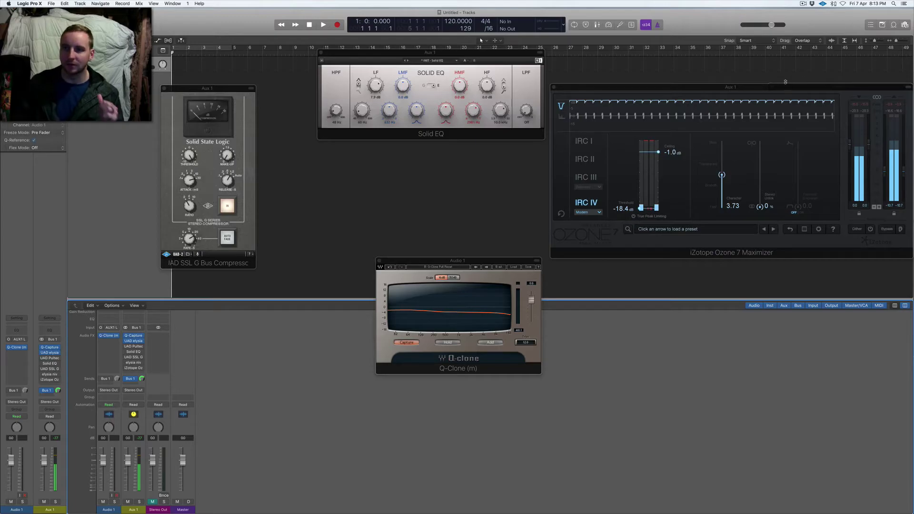
{"action": "left_click_drag", "start_coordinate": [768, 89], "coordinate": [579, 84]}
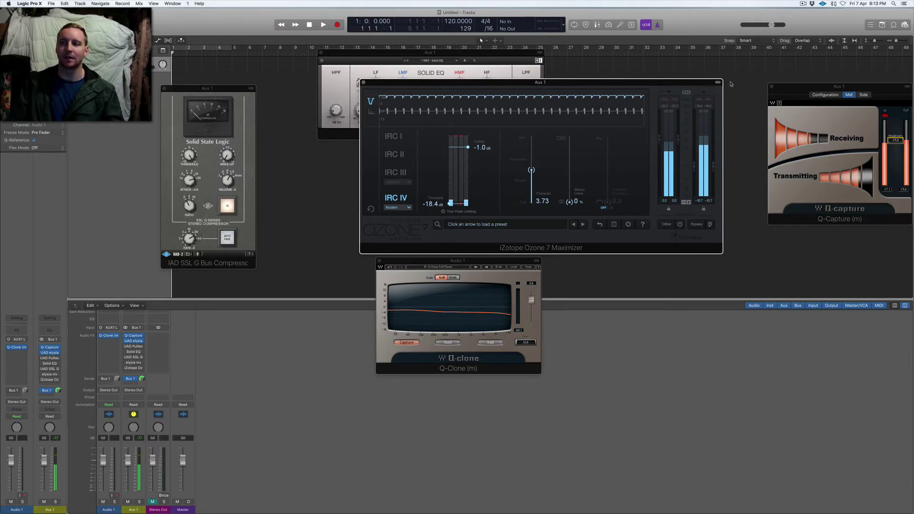
{"action": "left_click", "coordinate": [881, 113]}
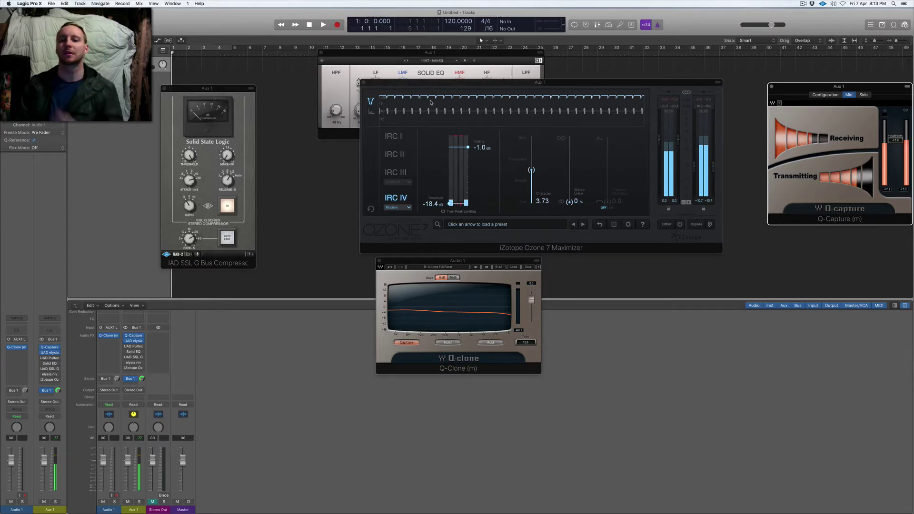
- Switch the Ozone 7 Maximizer through limiting modes IRC I, IRC II and IRC IV, finishing on IRC I
{"action": "left_click", "coordinate": [401, 137]}
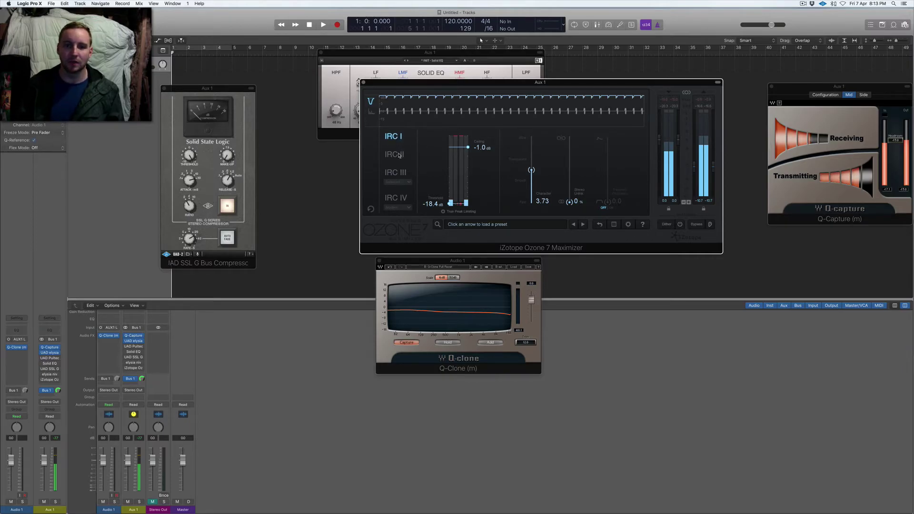
{"action": "left_click", "coordinate": [394, 155]}
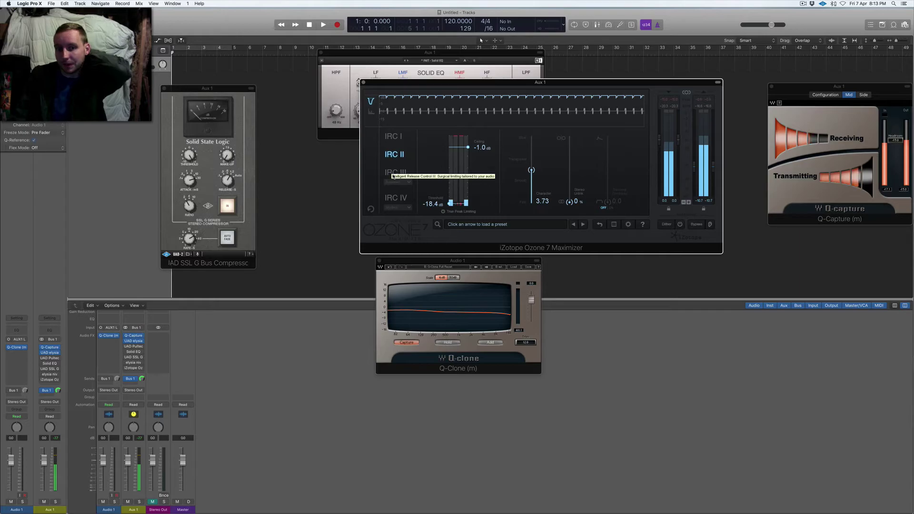
{"action": "left_click", "coordinate": [401, 199]}
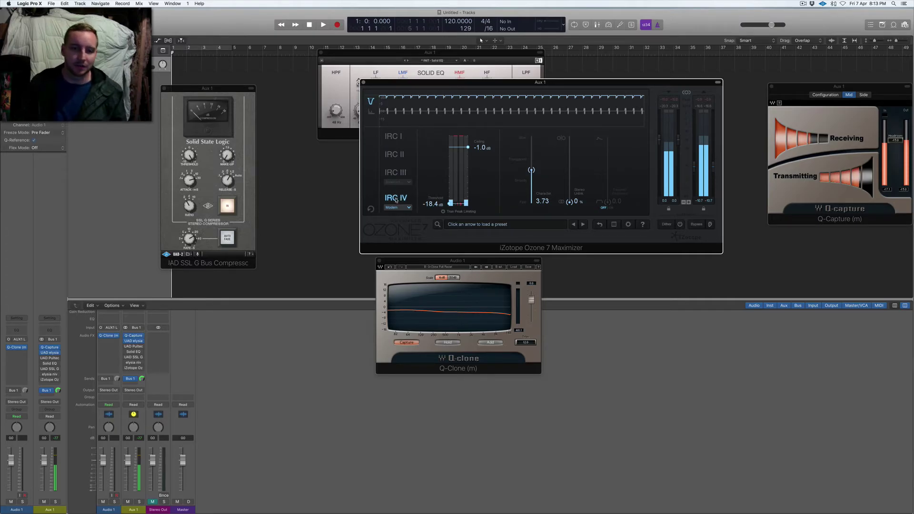
{"action": "left_click", "coordinate": [394, 138]}
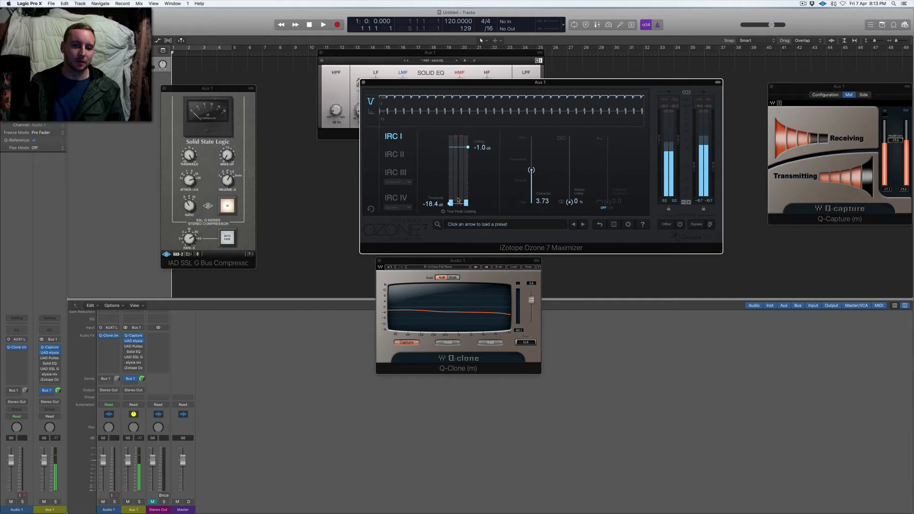
- Bypass the UAD elysia alpha master on Aux 1
{"action": "left_click", "coordinate": [142, 341]}
{"action": "left_click", "coordinate": [159, 333]}
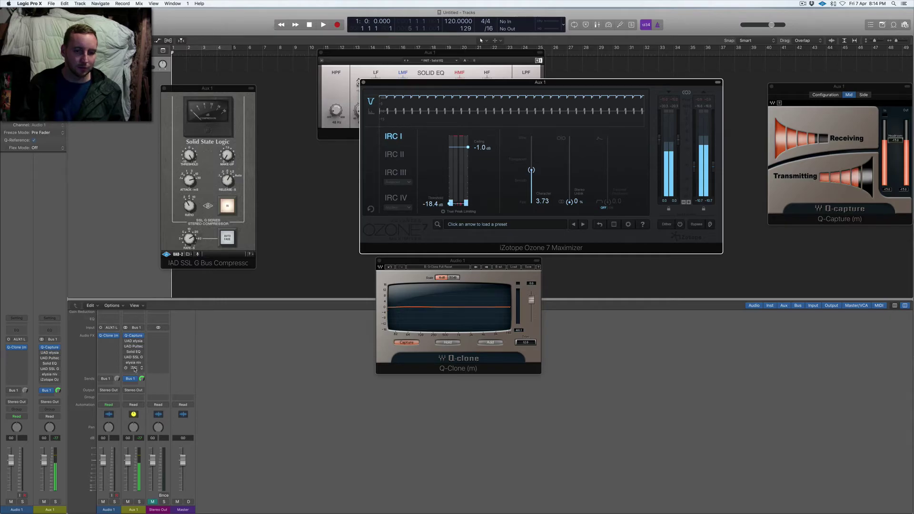
- Reopen the Ozone 7 Maximizer on Aux 1, try its threshold at -16.7 dB and set it to -18.0 dB
{"action": "left_click", "coordinate": [134, 369]}
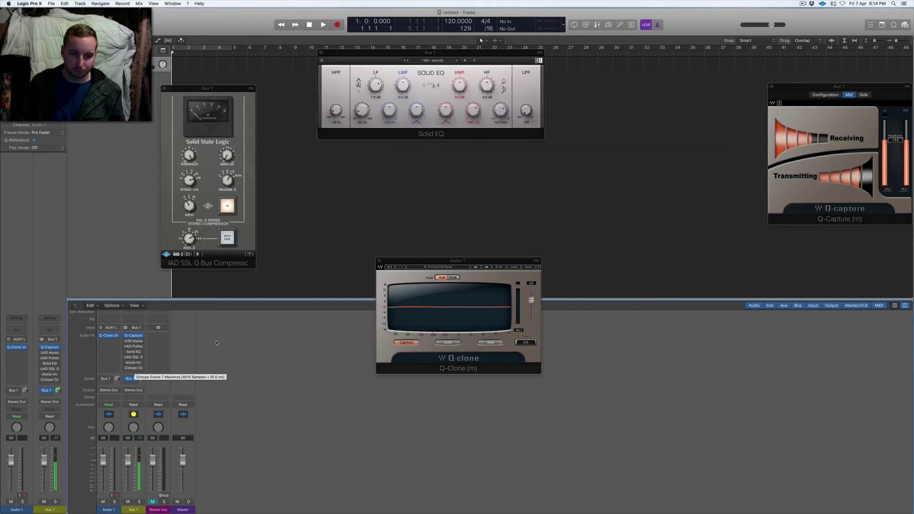
{"action": "left_click", "coordinate": [134, 369]}
{"action": "mouse_move", "coordinate": [126, 368]}
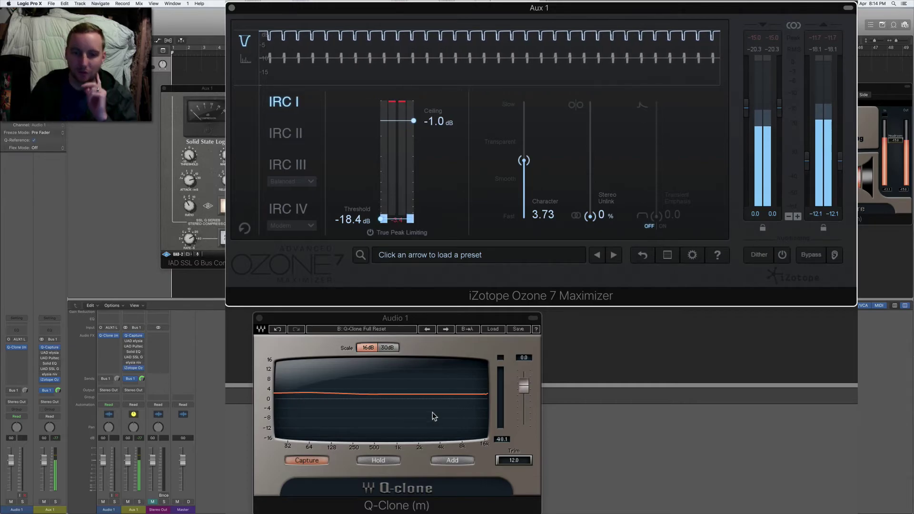
{"action": "scroll", "coordinate": [355, 218], "scroll_direction": "up", "scroll_amount": 4}
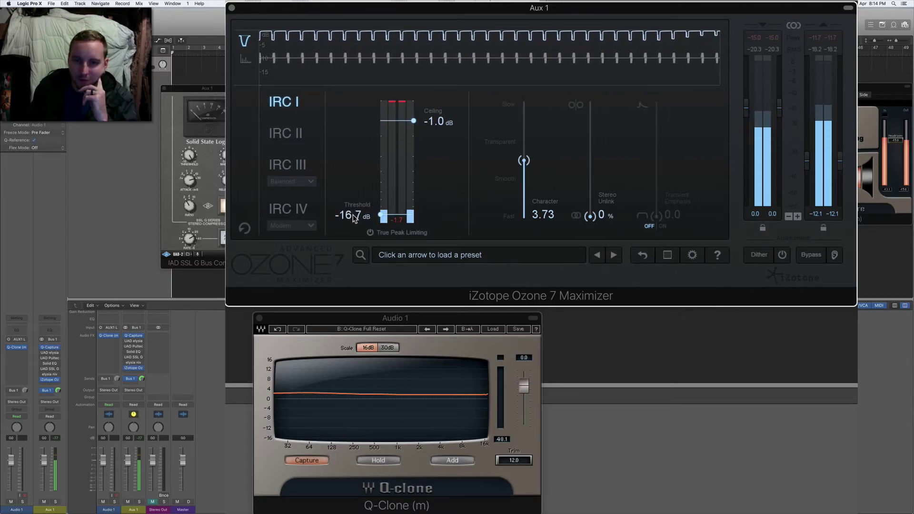
{"action": "scroll", "coordinate": [355, 218], "scroll_direction": "down", "scroll_amount": 3}
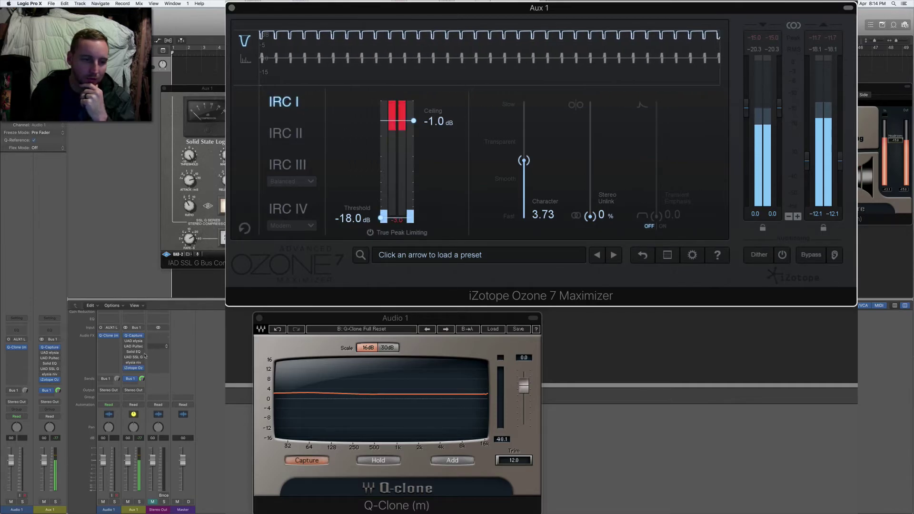
{"action": "mouse_move", "coordinate": [127, 368]}
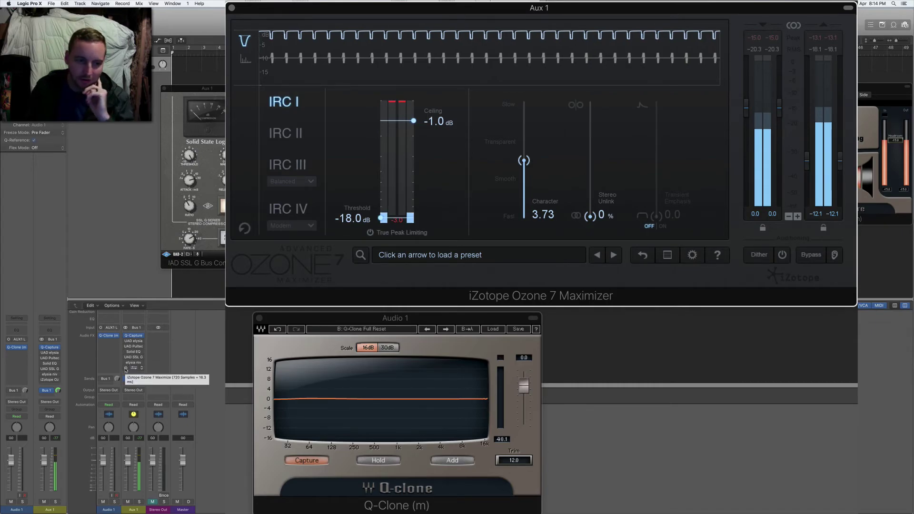
- Compare the Maximizer's IRC II and IRC I modes at a -20.0 dB threshold, finishing on IRC I with the threshold at -14.6 dB
{"action": "left_click", "coordinate": [287, 133]}
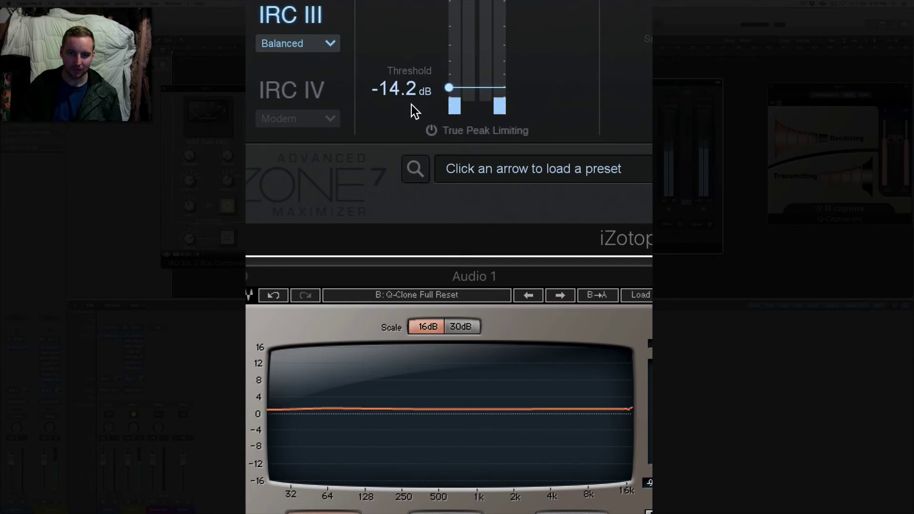
{"action": "left_click_drag", "start_coordinate": [401, 87], "coordinate": [400, 119]}
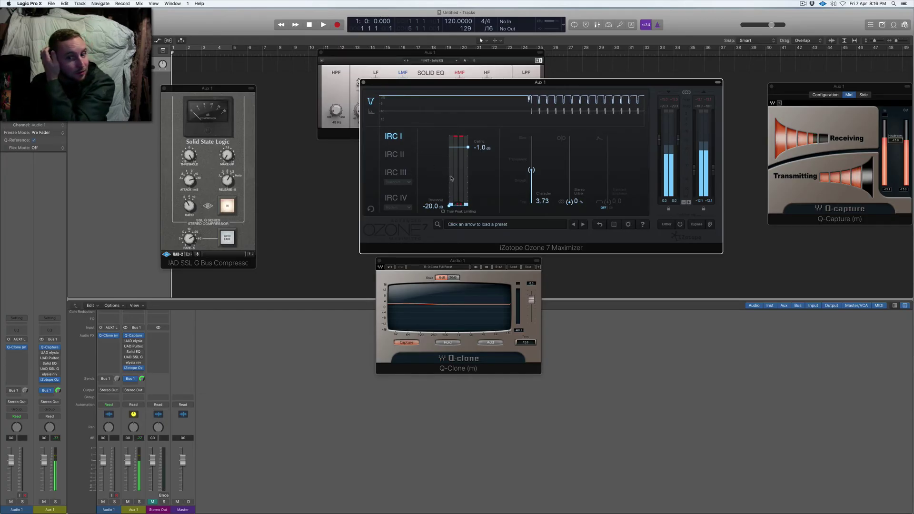
{"action": "left_click", "coordinate": [391, 155]}
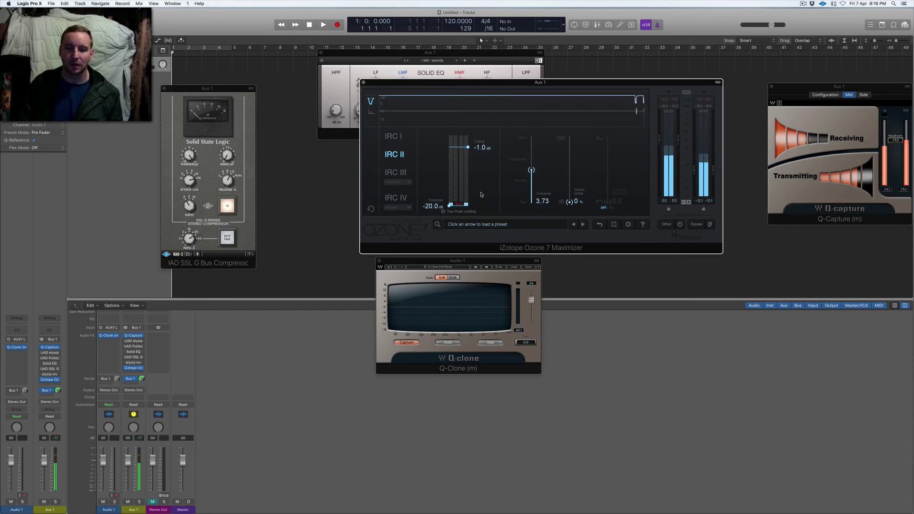
{"action": "left_click", "coordinate": [391, 137]}
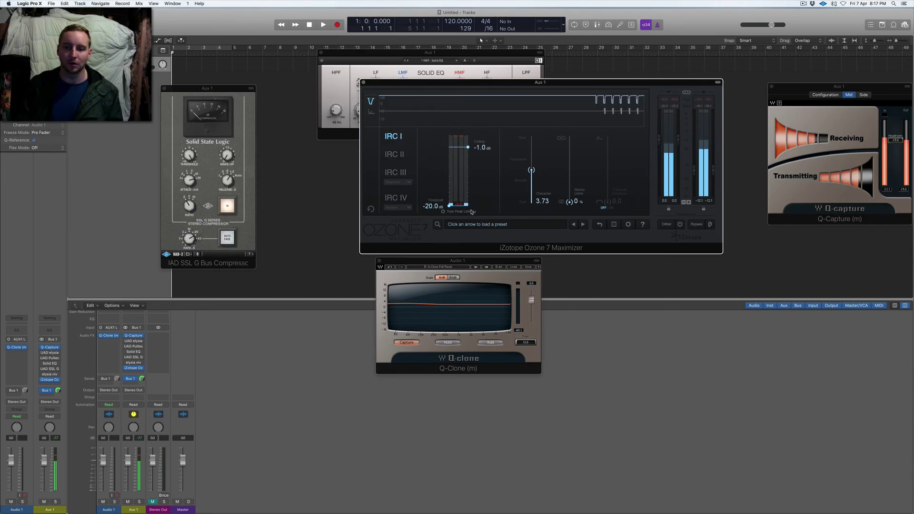
{"action": "left_click_drag", "start_coordinate": [431, 208], "coordinate": [429, 200]}
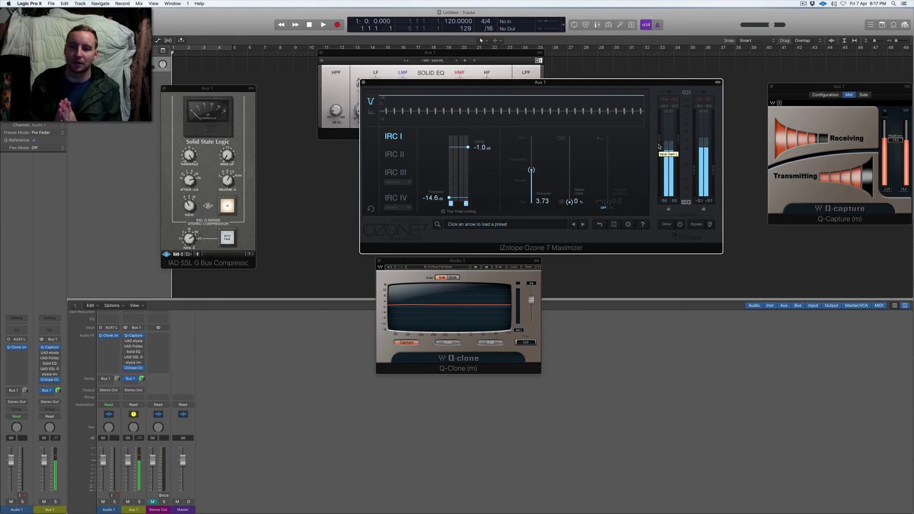
- Close the Ozone 7 Maximizer window and bypass the plug-in on Aux 1
{"action": "left_click", "coordinate": [364, 83]}
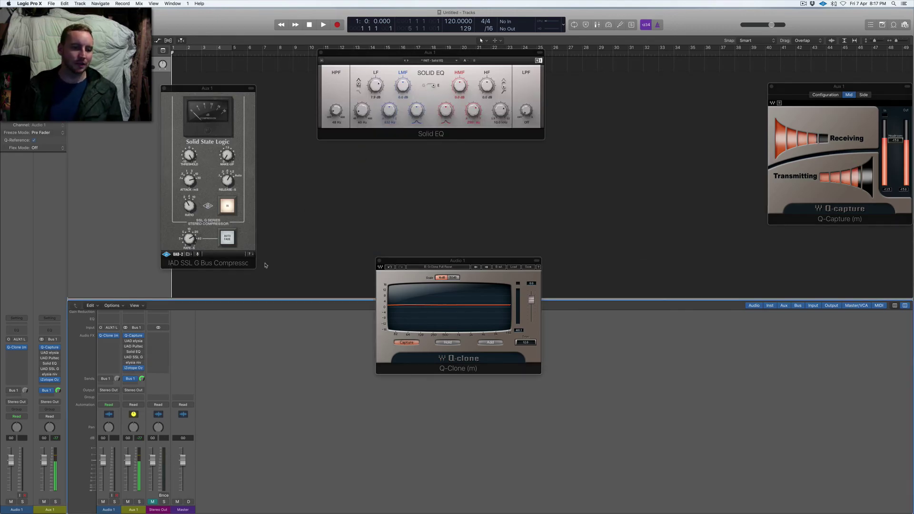
{"action": "mouse_move", "coordinate": [126, 370]}
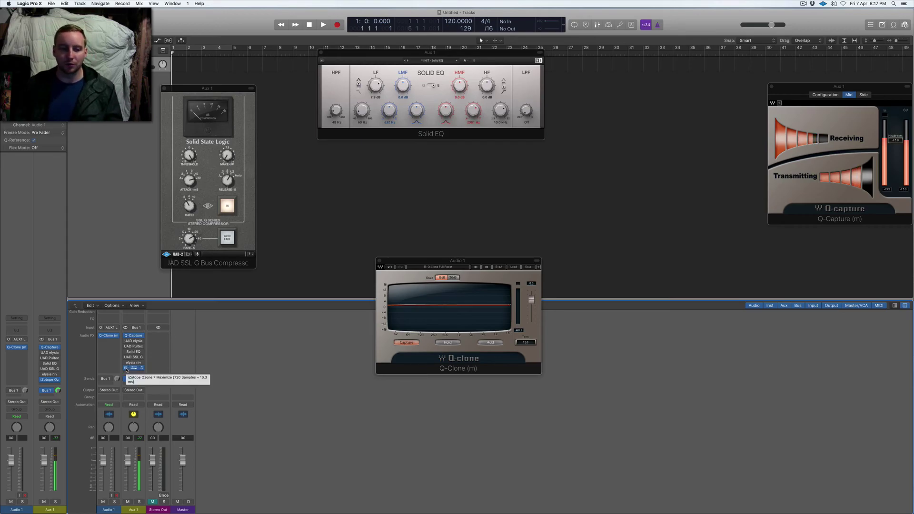
{"action": "left_click", "coordinate": [126, 368]}
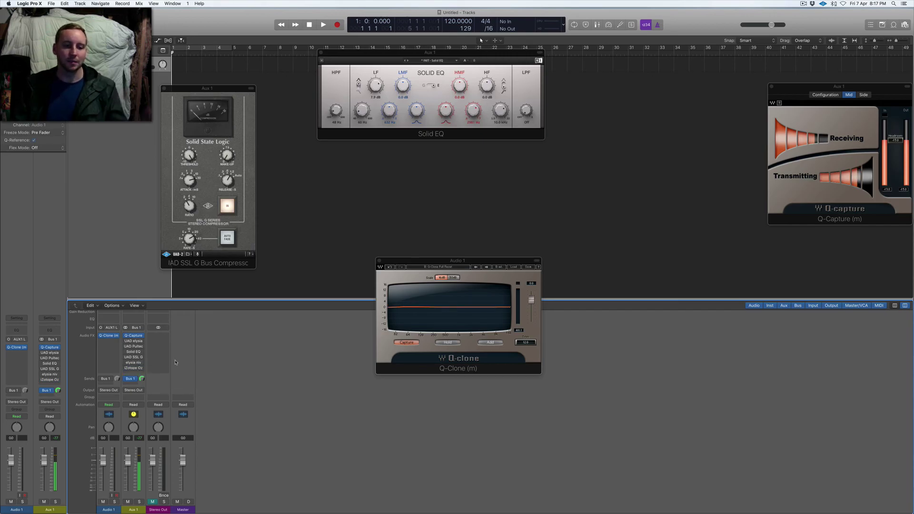
- Move the Q-Clone window up to just below the Solid EQ, clear of the mixer
{"action": "mouse_move", "coordinate": [509, 260]}
{"action": "left_mouse_down"}
{"action": "mouse_move", "coordinate": [508, 217]}
{"action": "mouse_move", "coordinate": [520, 226]}
{"action": "left_mouse_up"}
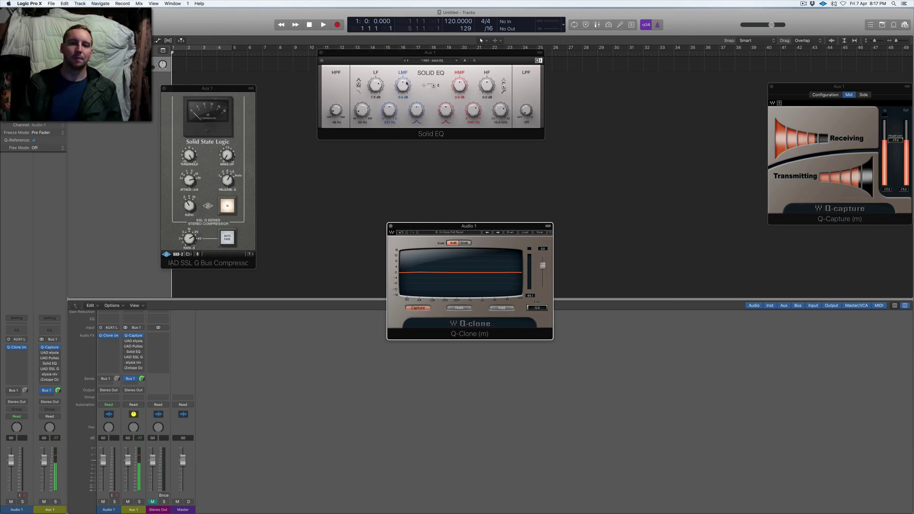
{"action": "mouse_move", "coordinate": [493, 230]}
{"action": "left_mouse_down"}
{"action": "mouse_move", "coordinate": [626, 131]}
{"action": "mouse_move", "coordinate": [485, 187]}
{"action": "left_mouse_up"}
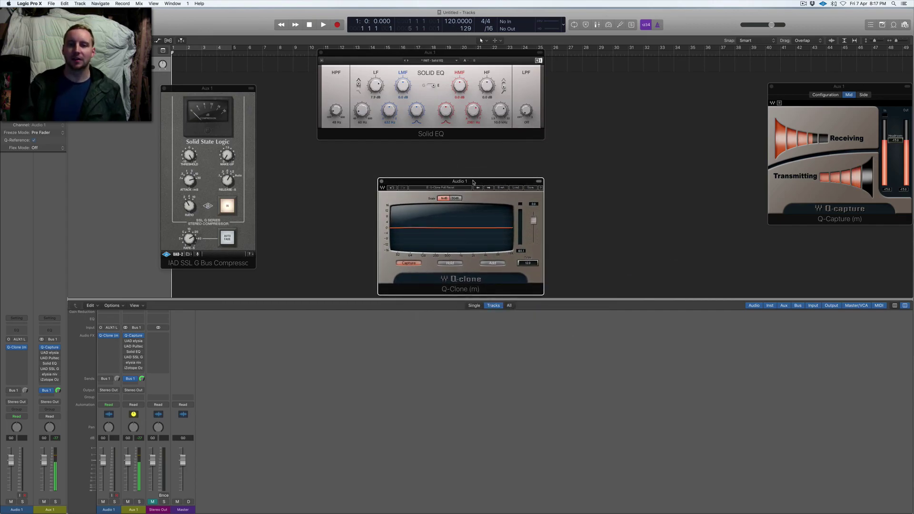